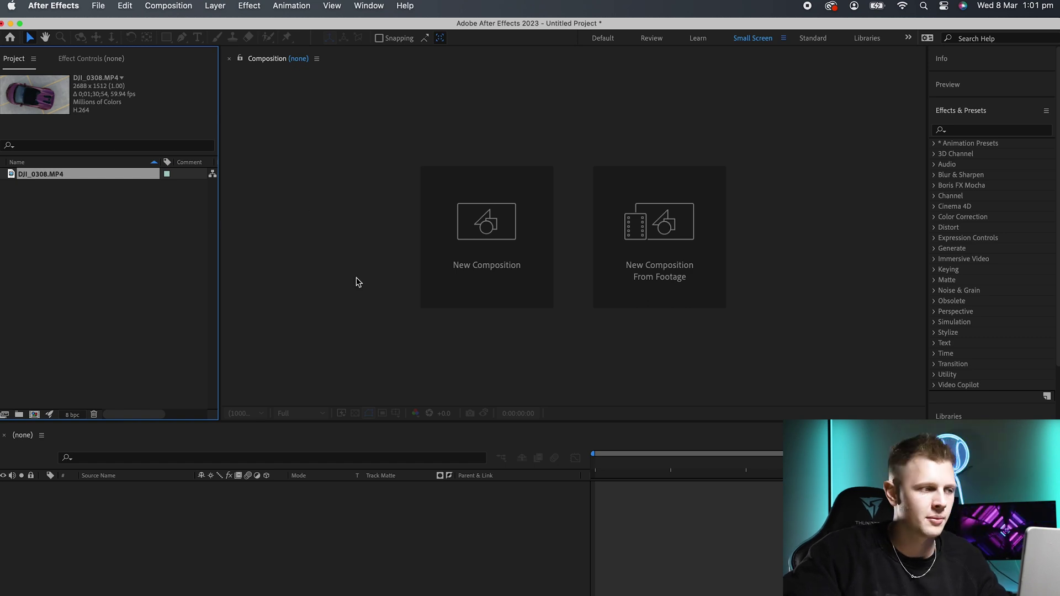
# Build a DJI_0308 comp from the drone clip, trimmed to start at 0;00;32 and slid to 0
pyautogui.moveTo(85, 174); pyautogui.dragTo(224, 512)
pyautogui.moveTo(607, 461); pyautogui.dragTo(758, 474)
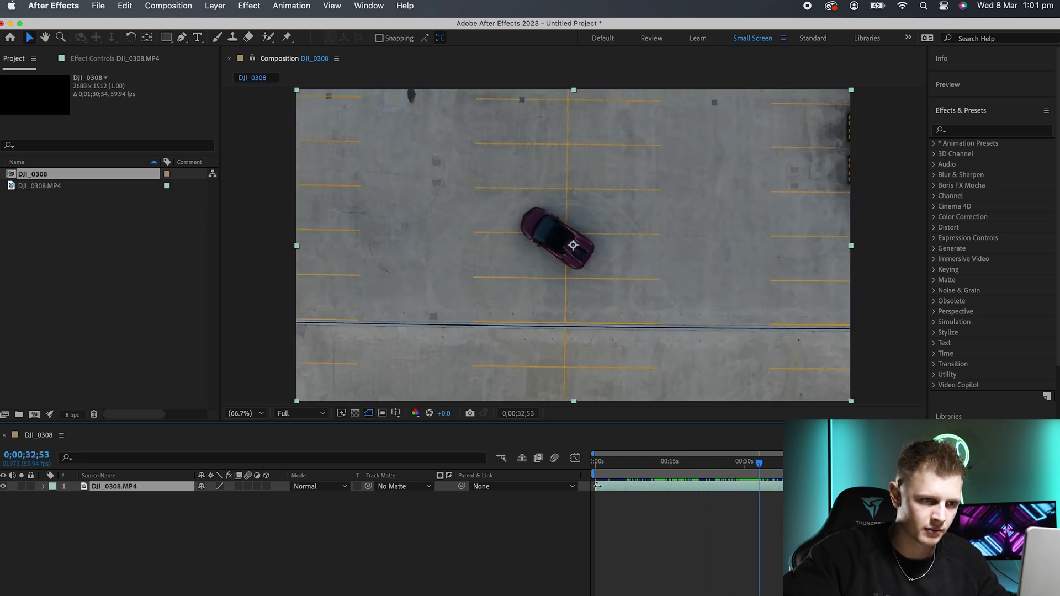
pyautogui.moveTo(598, 486); pyautogui.dragTo(690, 486)
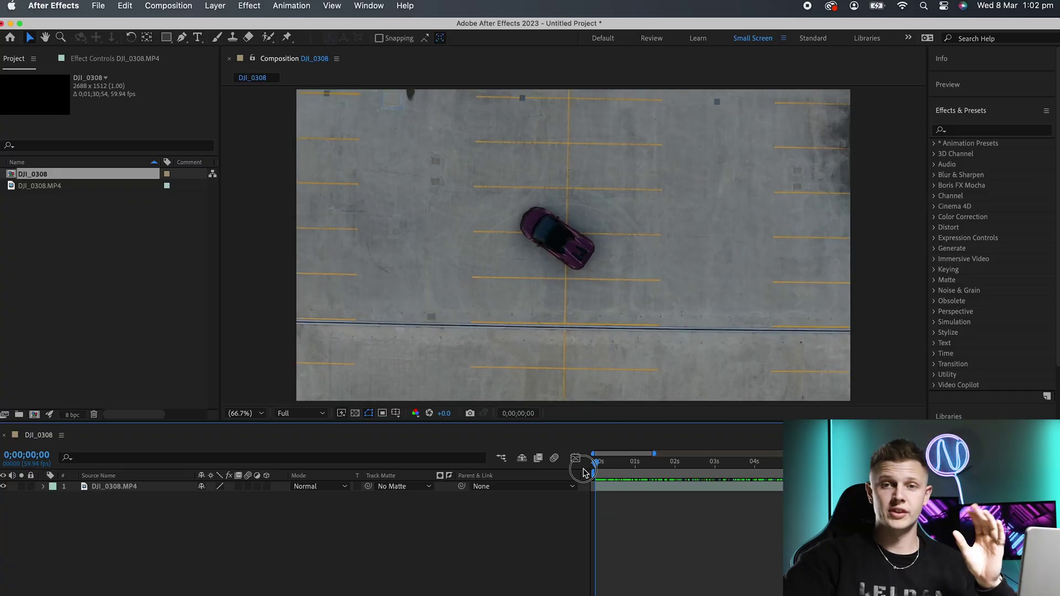
pyautogui.moveTo(600, 473); pyautogui.dragTo(522, 472)
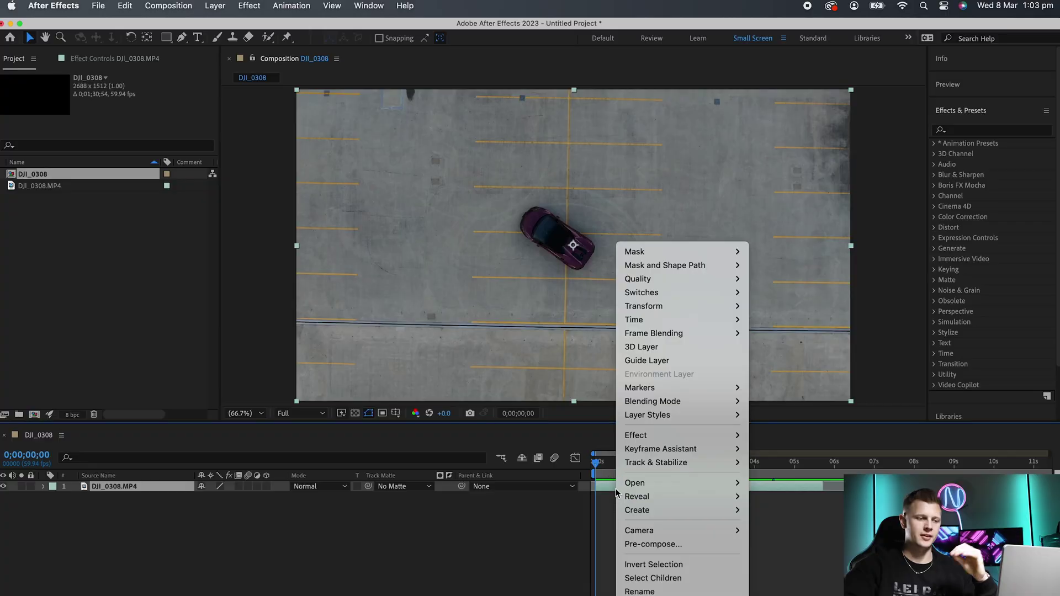
# Enable time remapping on the DJI_0308.MP4 layer
pyautogui.moveTo(660, 320)
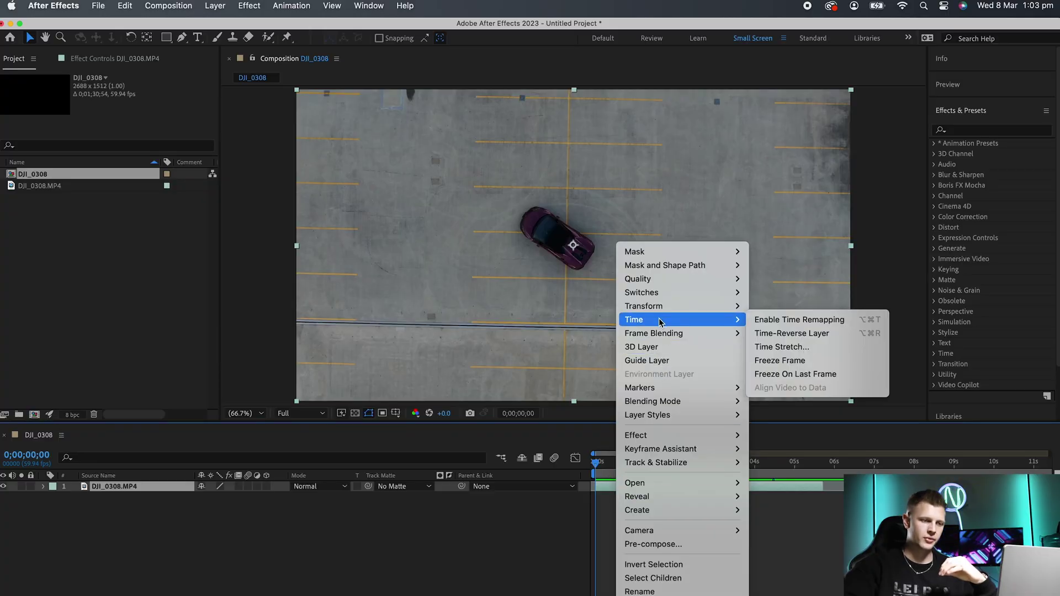
pyautogui.click(792, 322)
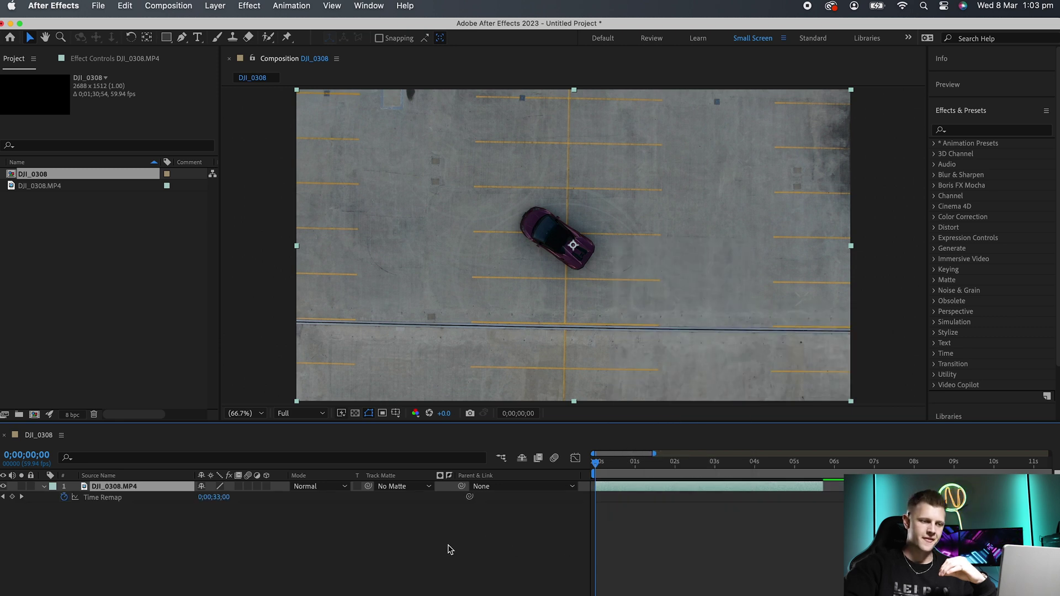
pyautogui.moveTo(602, 469)
pyautogui.mouseDown()
pyautogui.moveTo(642, 469)
pyautogui.moveTo(591, 470)
pyautogui.mouseUp()
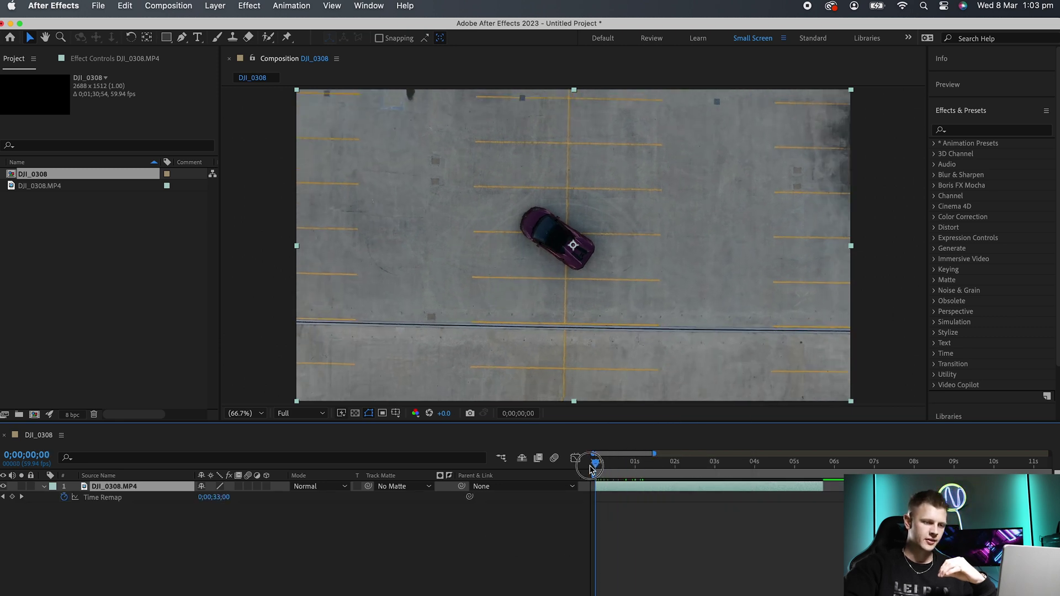
# Add Time Remap keyframes at 0;00 and 0;00;05;42
pyautogui.click(12, 498)
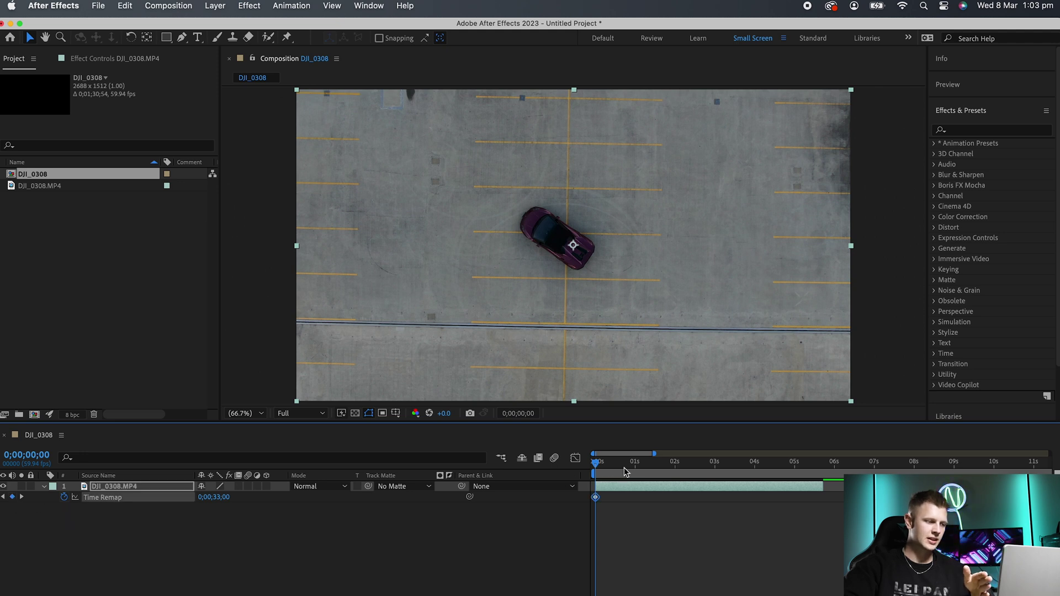
pyautogui.moveTo(598, 469); pyautogui.dragTo(826, 478)
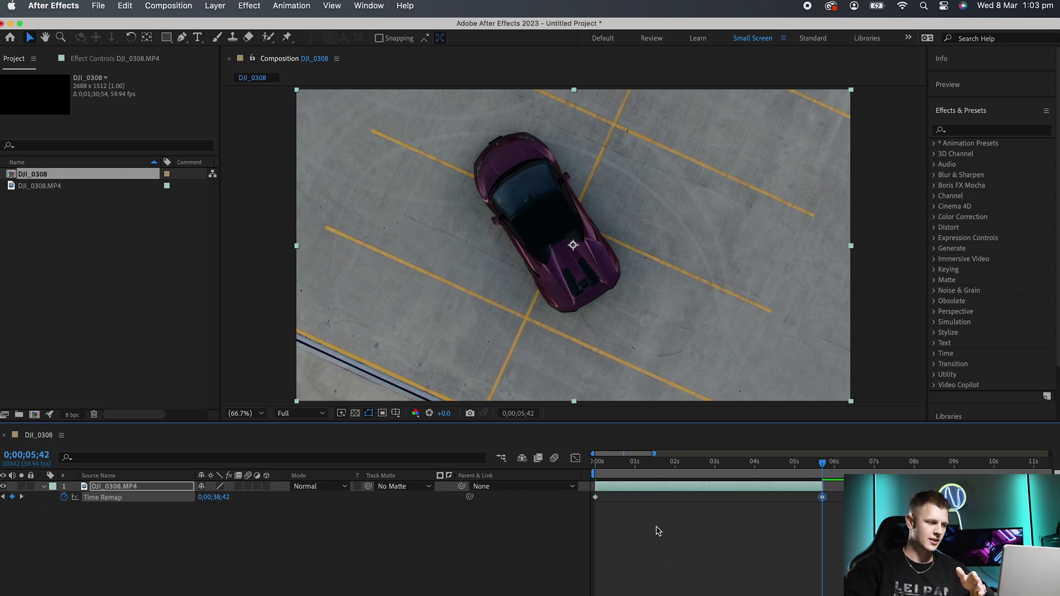
pyautogui.moveTo(735, 469); pyautogui.dragTo(580, 478)
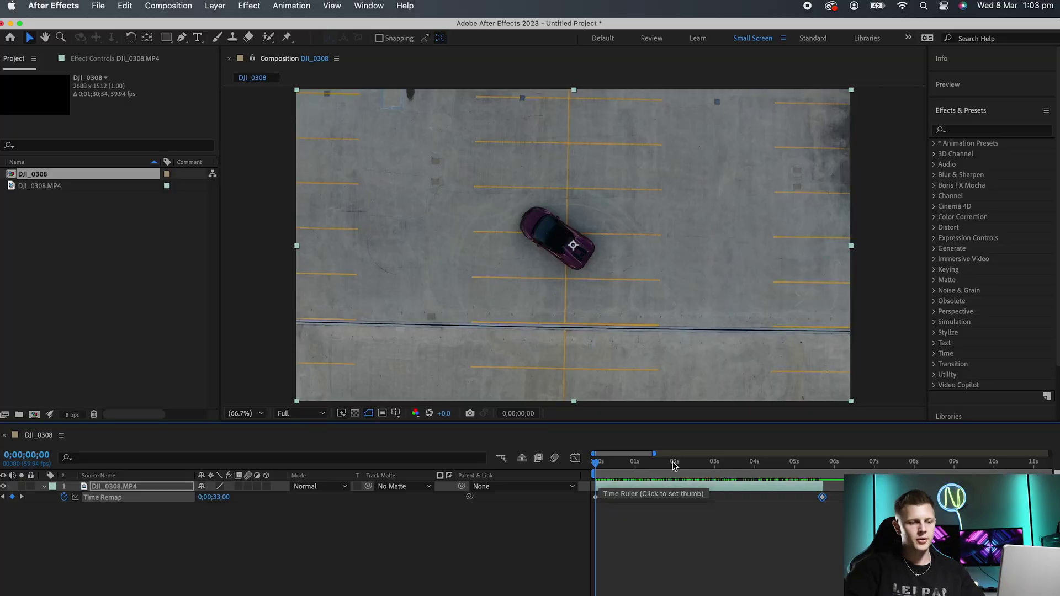
# Move the end Time Remap keyframe to 0;00;02;01 and trim the layer to end there
pyautogui.click(823, 517)
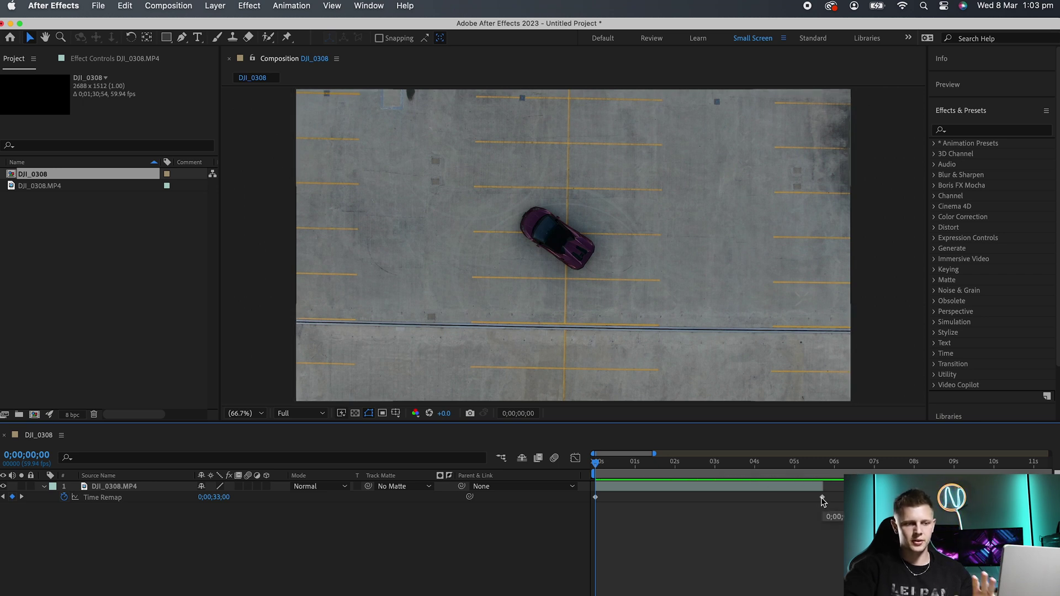
pyautogui.moveTo(823, 499); pyautogui.dragTo(772, 498)
pyautogui.moveTo(675, 499); pyautogui.dragTo(674, 498)
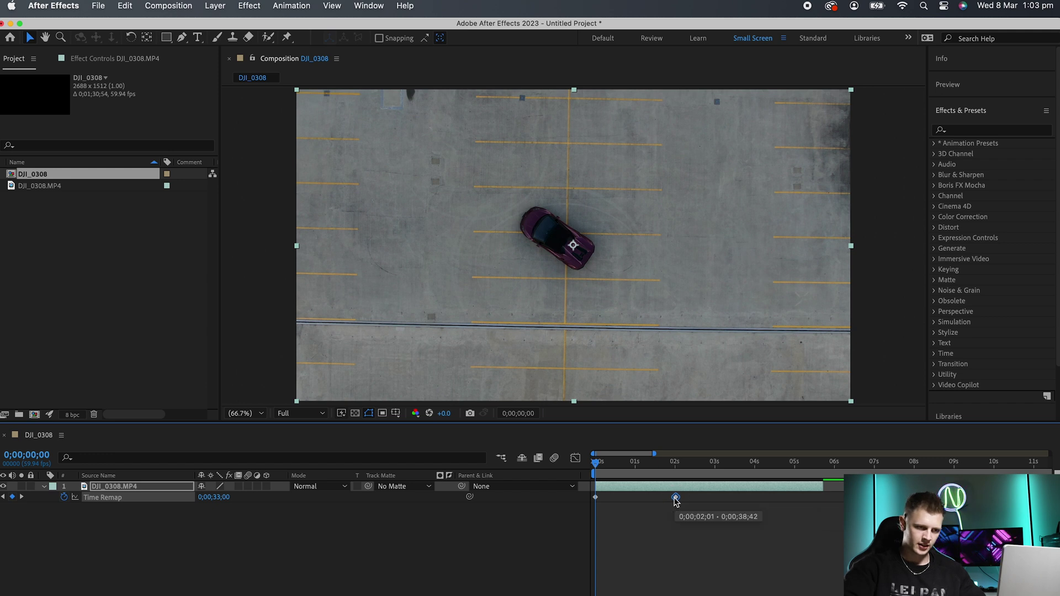
pyautogui.moveTo(822, 485); pyautogui.dragTo(675, 486)
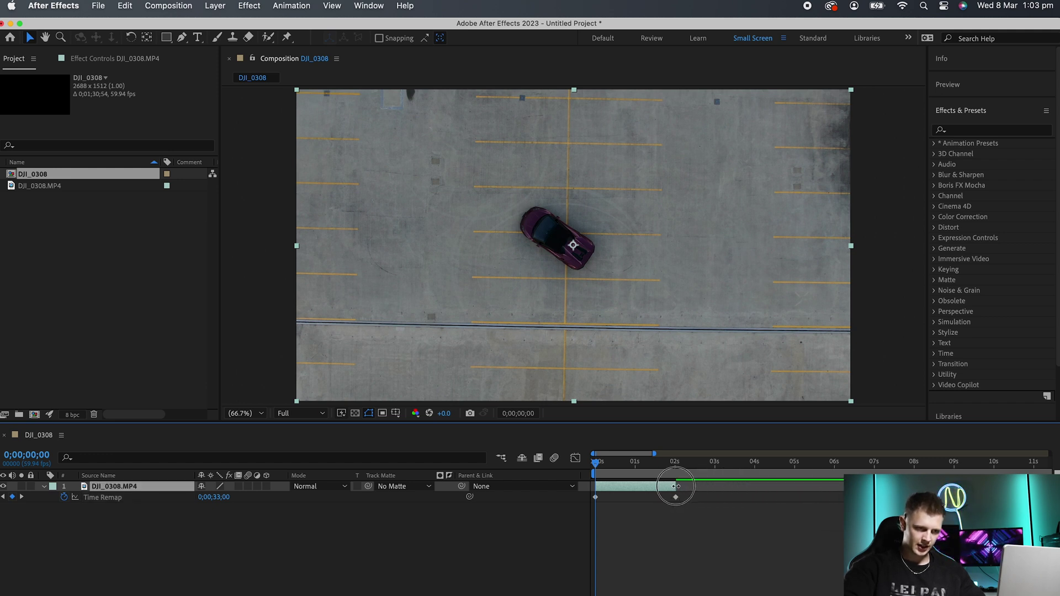
# Preview the sped-up push-in around the 2-second mark
pyautogui.moveTo(596, 465)
pyautogui.mouseDown()
pyautogui.moveTo(667, 463)
pyautogui.moveTo(586, 460)
pyautogui.moveTo(667, 473)
pyautogui.moveTo(593, 471)
pyautogui.mouseUp()
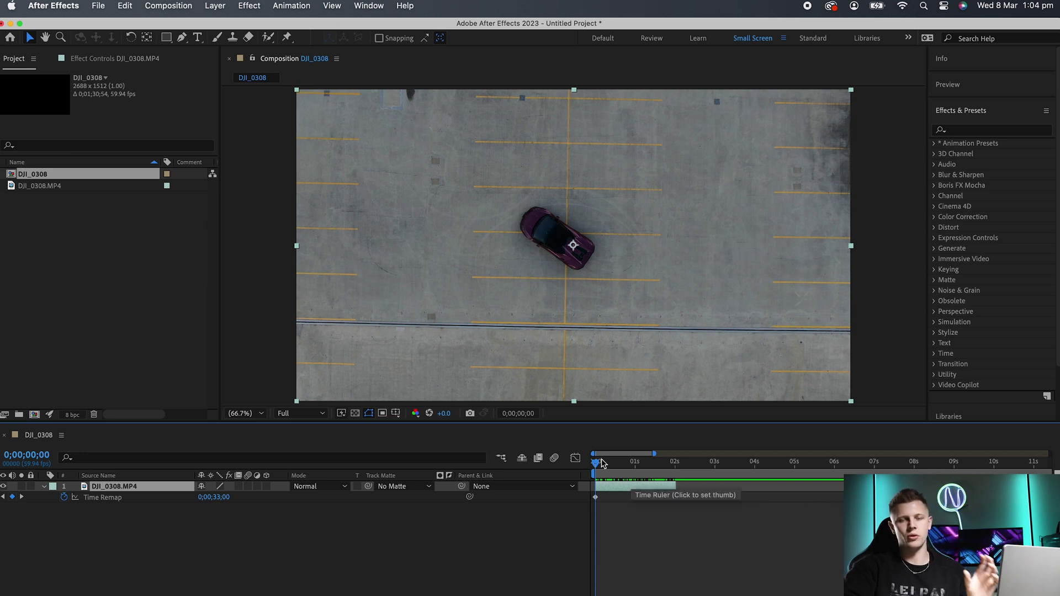
pyautogui.press('space')
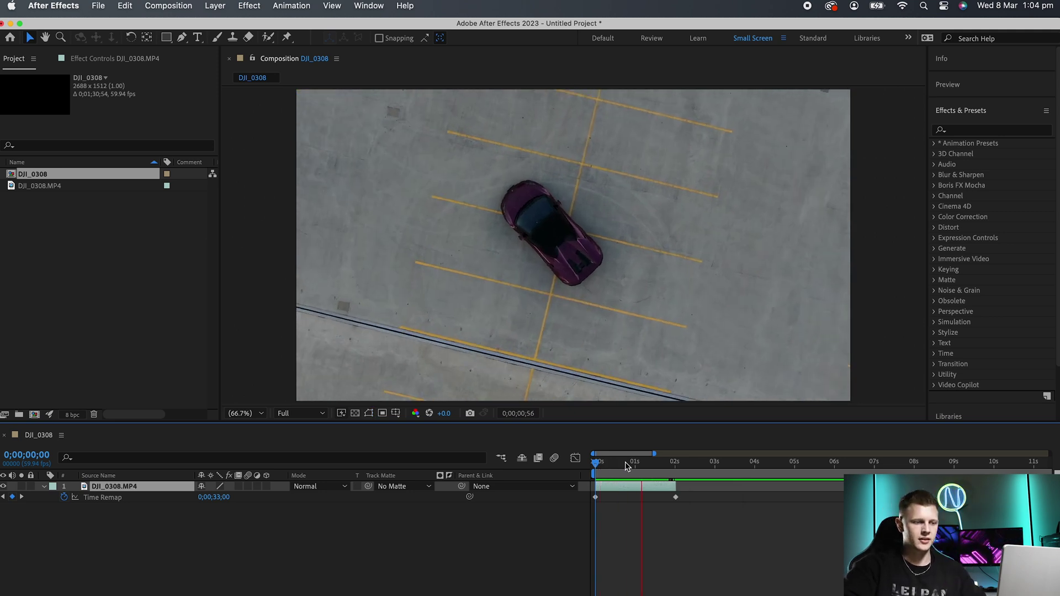
pyautogui.press('space')
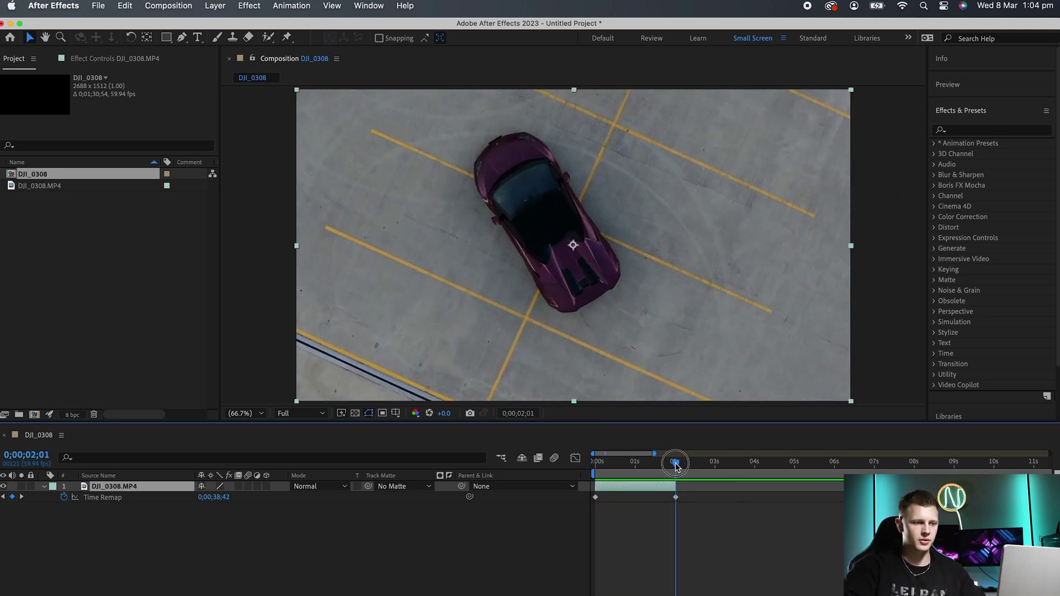
pyautogui.moveTo(677, 467); pyautogui.dragTo(630, 474)
# Set Keyframe Velocity on both Time Remap keyframes to 0.01% influence
pyautogui.moveTo(700, 495); pyautogui.dragTo(590, 499)
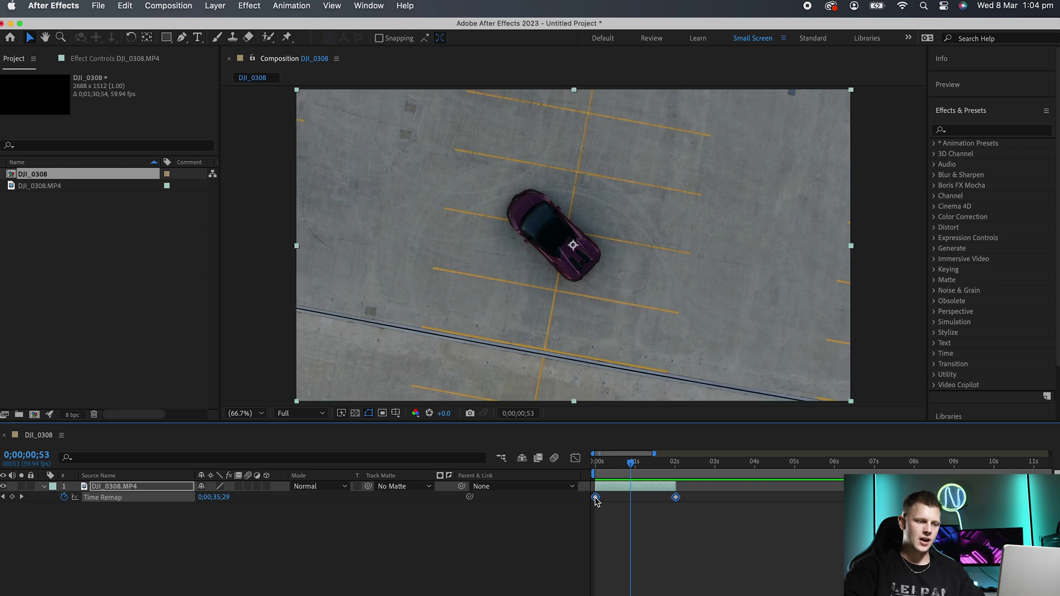
pyautogui.rightClick(595, 498)
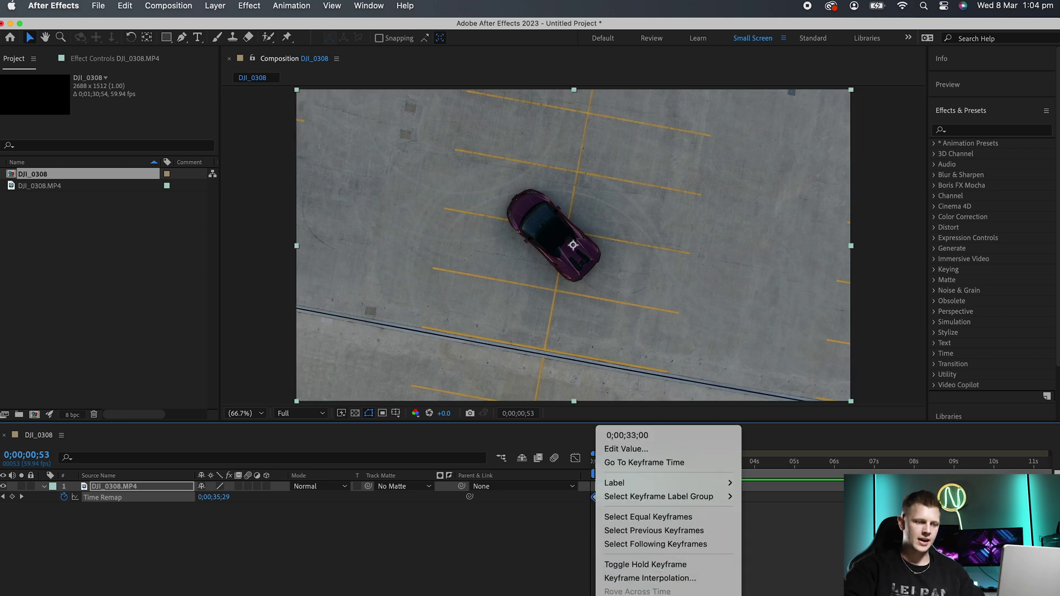
pyautogui.press('super+shift+k')
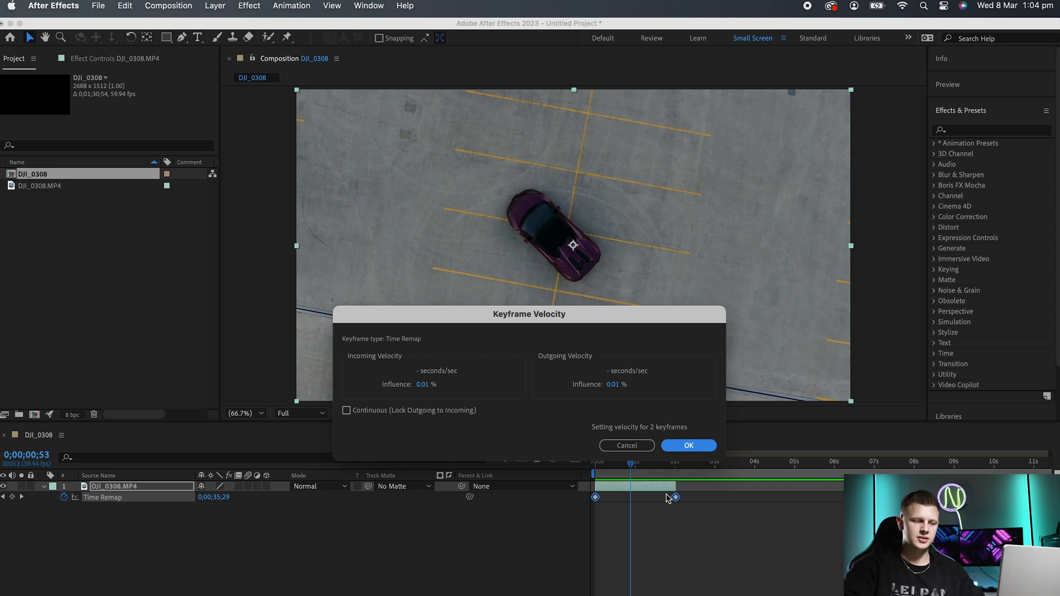
pyautogui.click(686, 446)
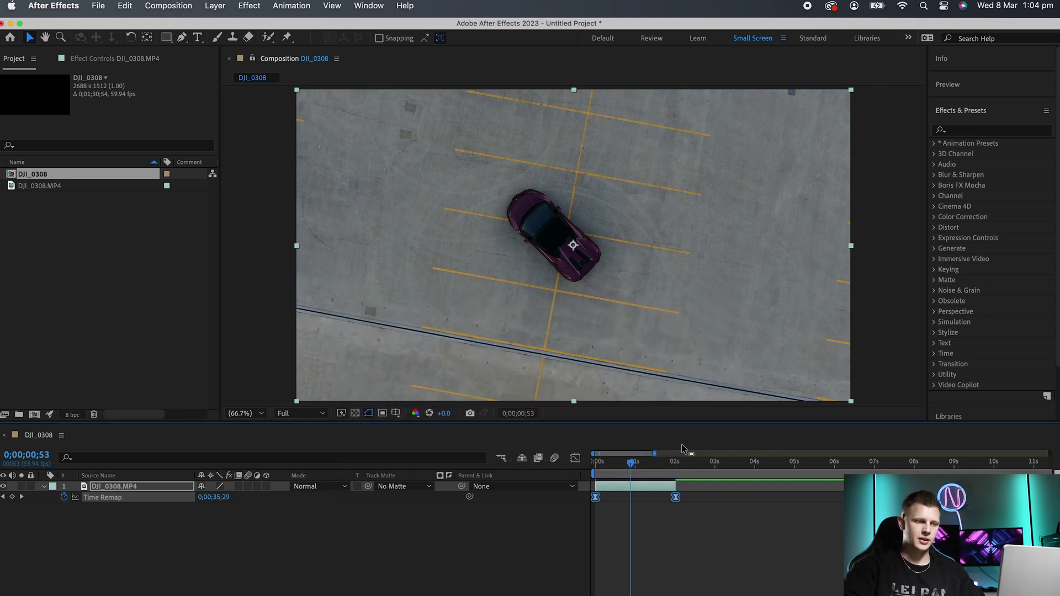
# Show the Time Remap curve in the Graph Editor, zoomed to the 0–2 second range
pyautogui.click(576, 459)
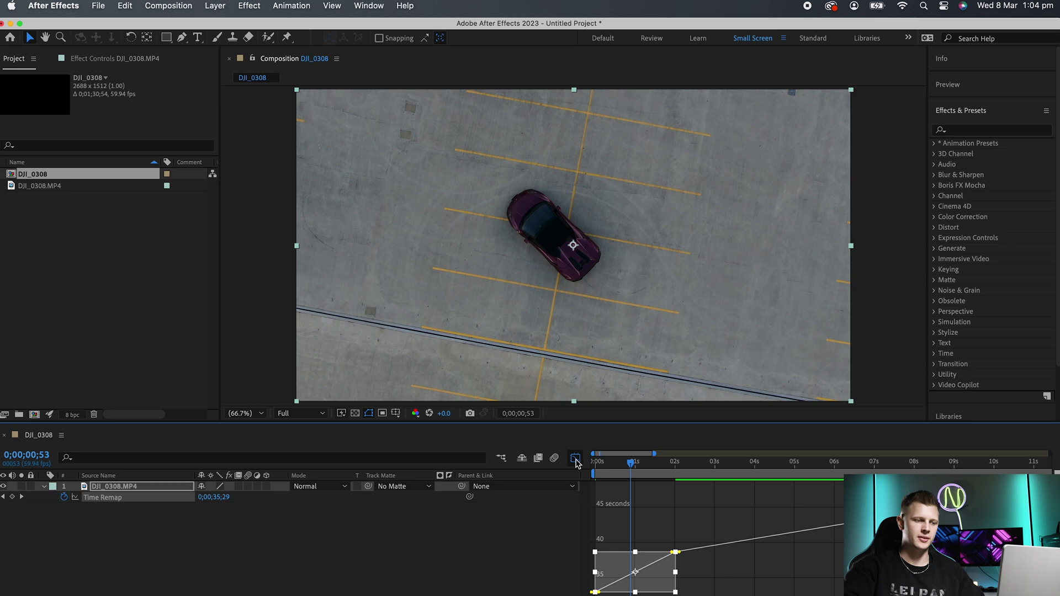
pyautogui.click(621, 529)
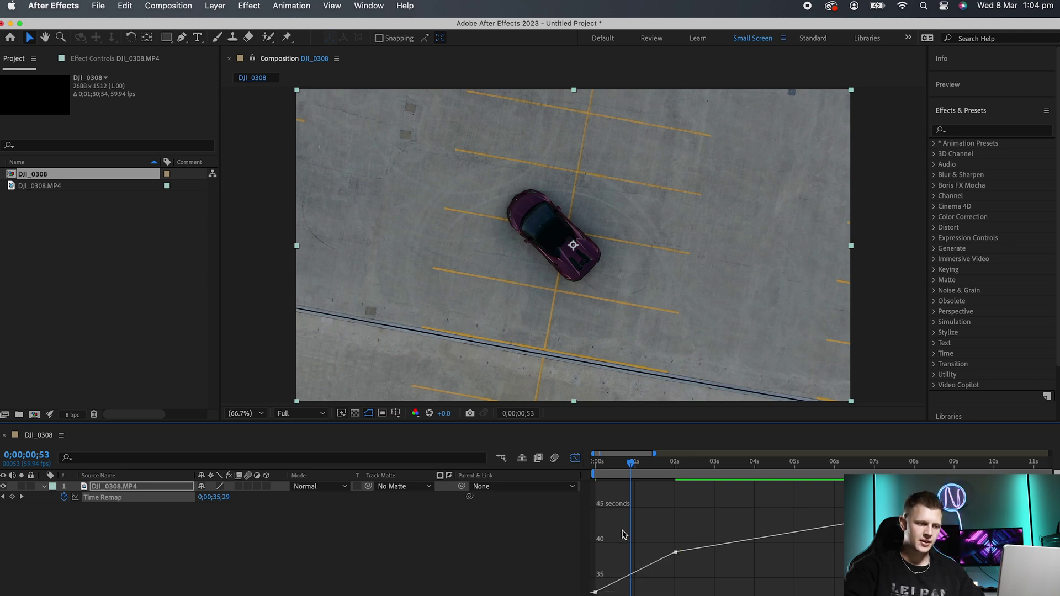
pyautogui.scroll(5, 698, 527)
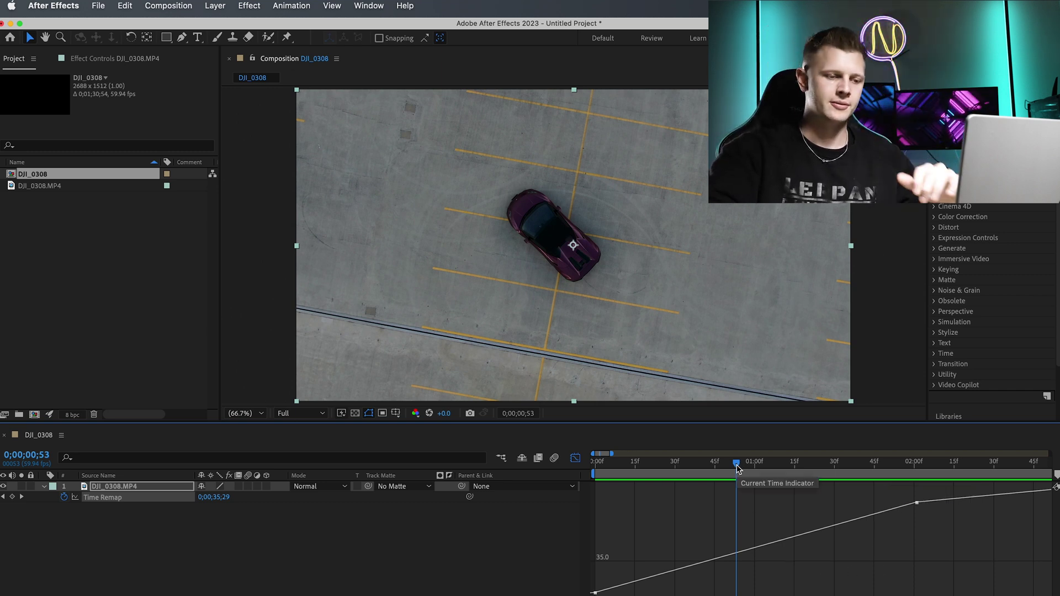
pyautogui.moveTo(720, 560)
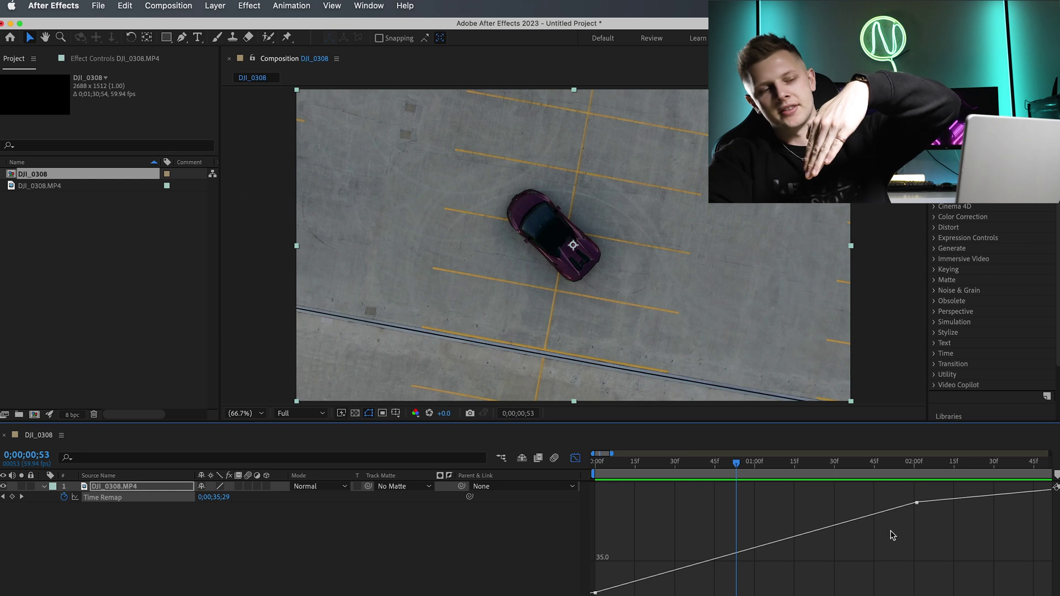
pyautogui.click(915, 469)
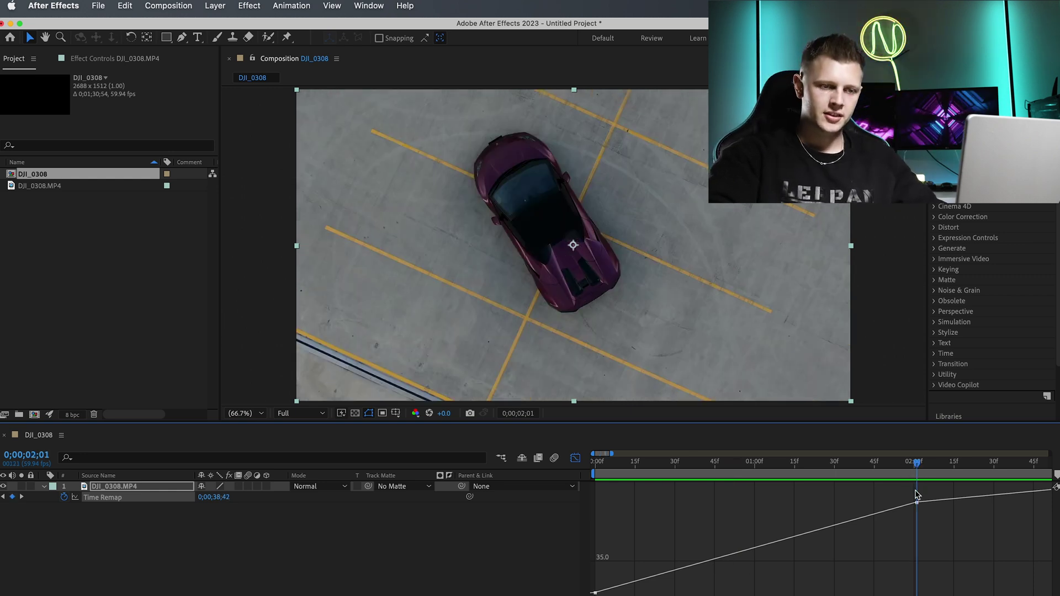
pyautogui.click(916, 503)
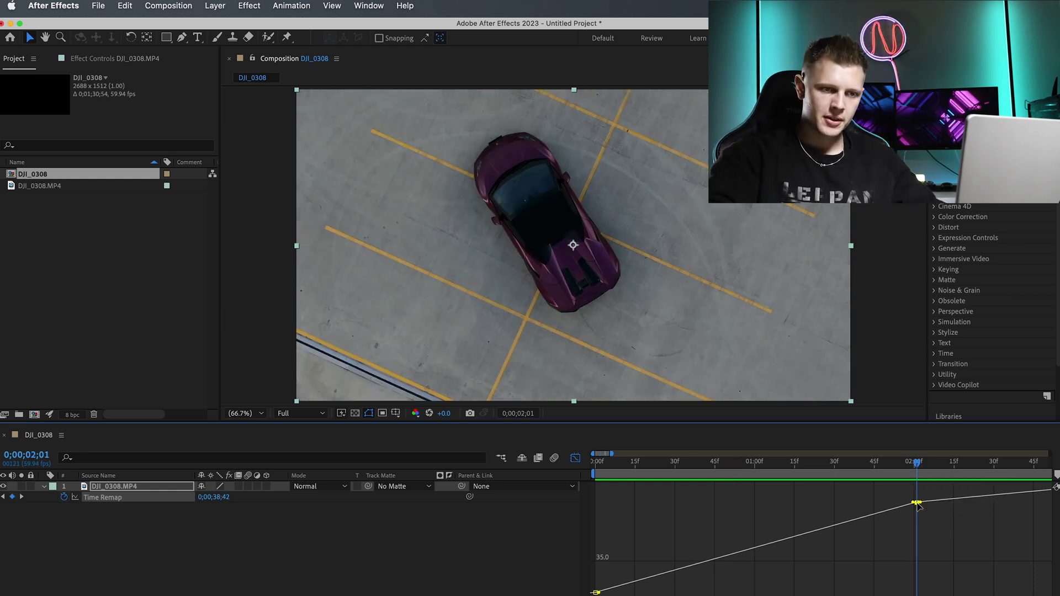
pyautogui.moveTo(917, 504); pyautogui.dragTo(918, 592)
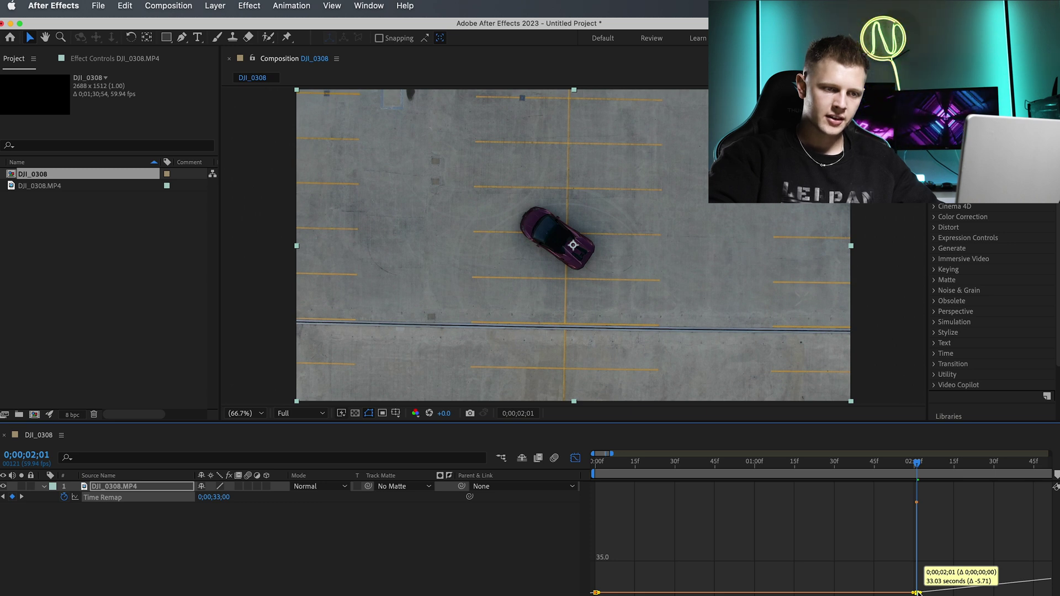
pyautogui.moveTo(918, 593); pyautogui.dragTo(918, 592)
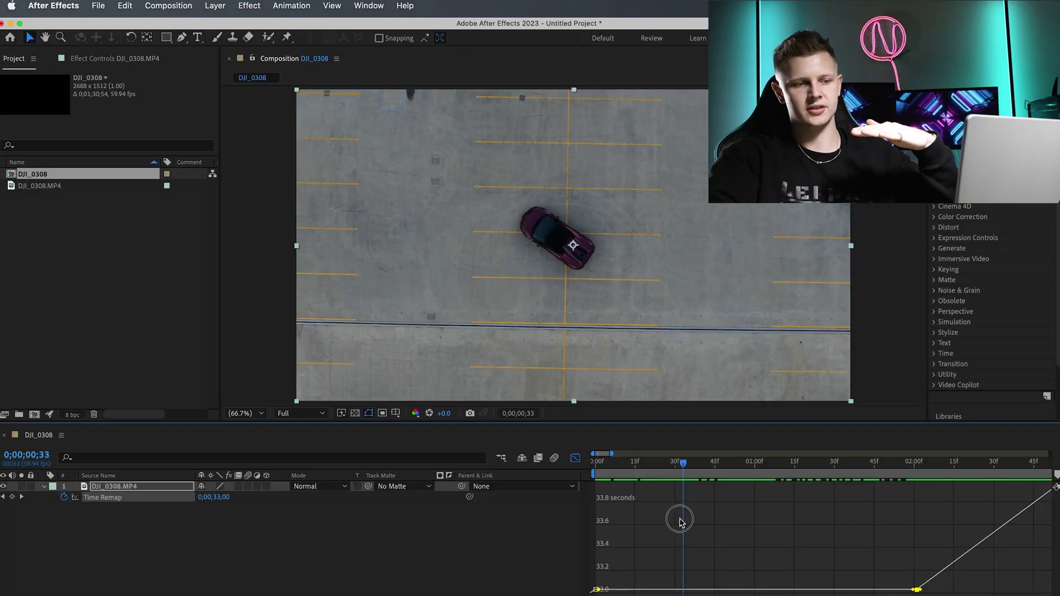
pyautogui.moveTo(680, 521); pyautogui.dragTo(803, 549)
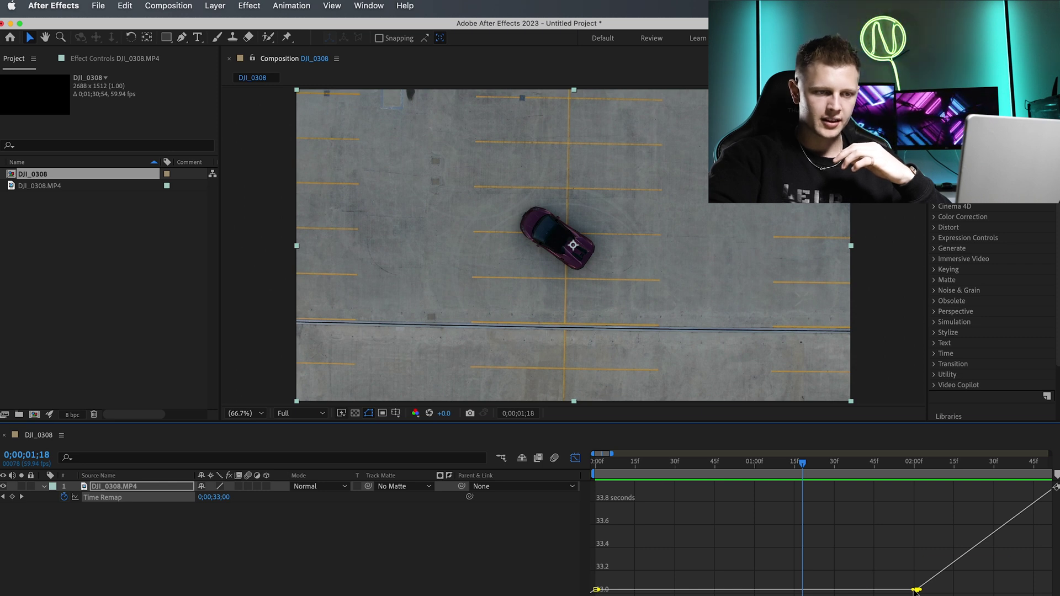
# Drag both keyframes' Bezier handles upward, second one vertical, arching the curve to about 36.6
pyautogui.moveTo(915, 590); pyautogui.dragTo(898, 490)
pyautogui.moveTo(596, 590); pyautogui.dragTo(574, 489)
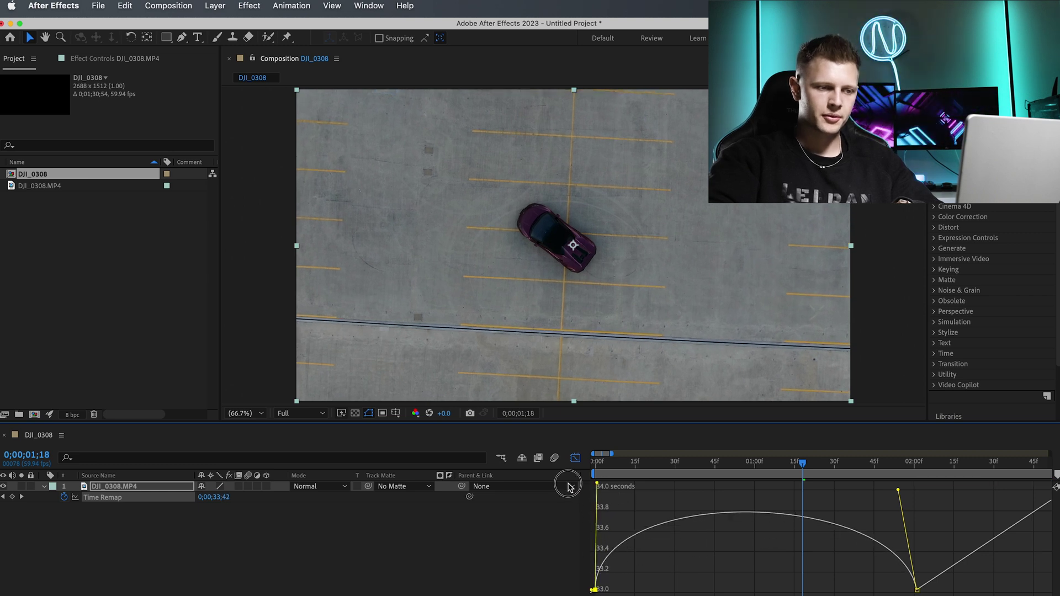
pyautogui.moveTo(898, 498)
pyautogui.mouseDown()
pyautogui.moveTo(928, 473)
pyautogui.moveTo(915, 491)
pyautogui.mouseUp()
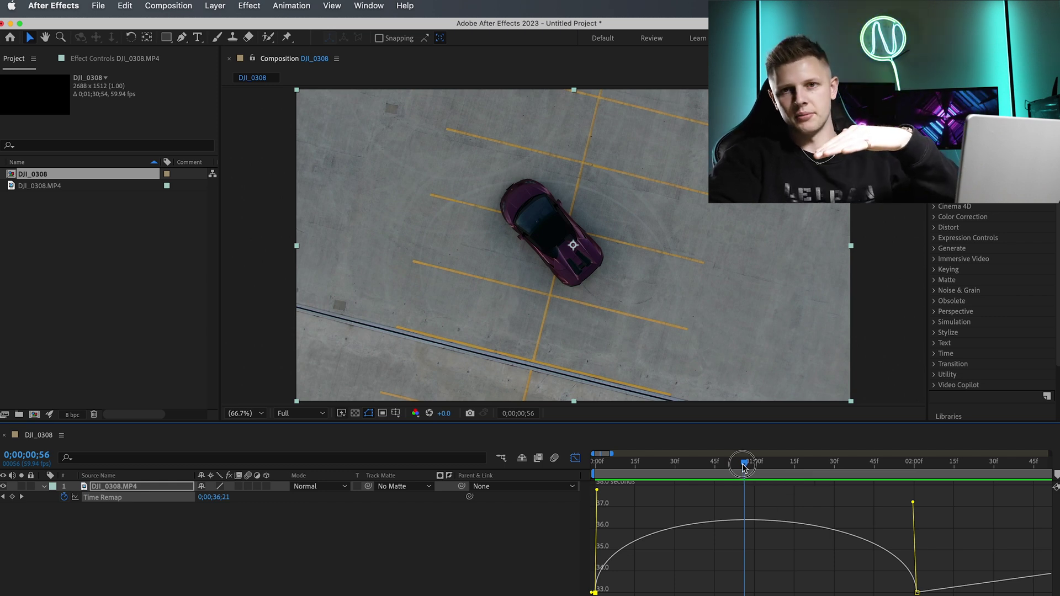
pyautogui.moveTo(743, 468); pyautogui.dragTo(749, 485)
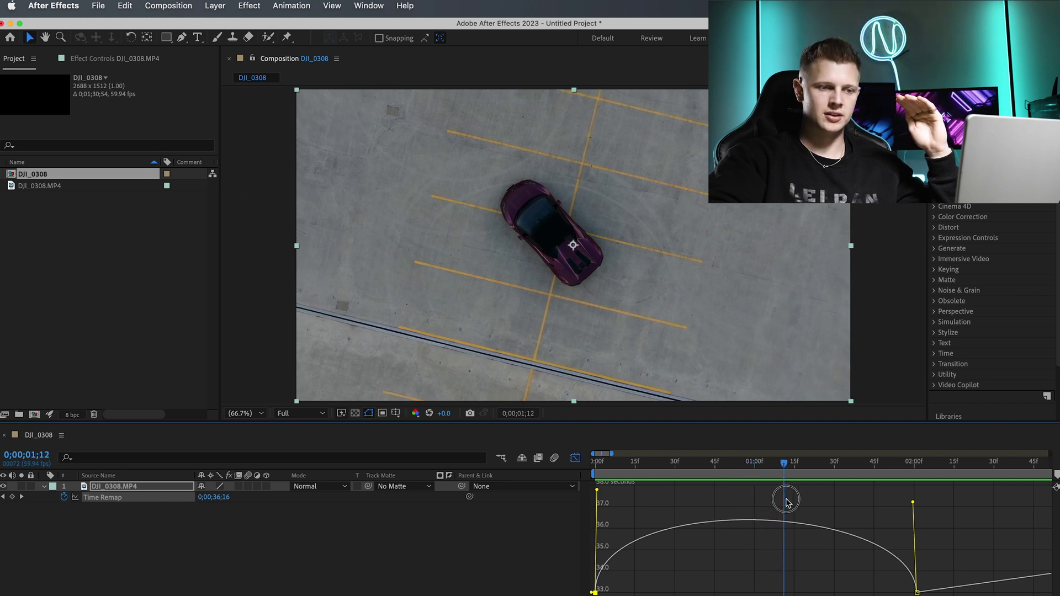
pyautogui.moveTo(843, 506); pyautogui.dragTo(887, 510)
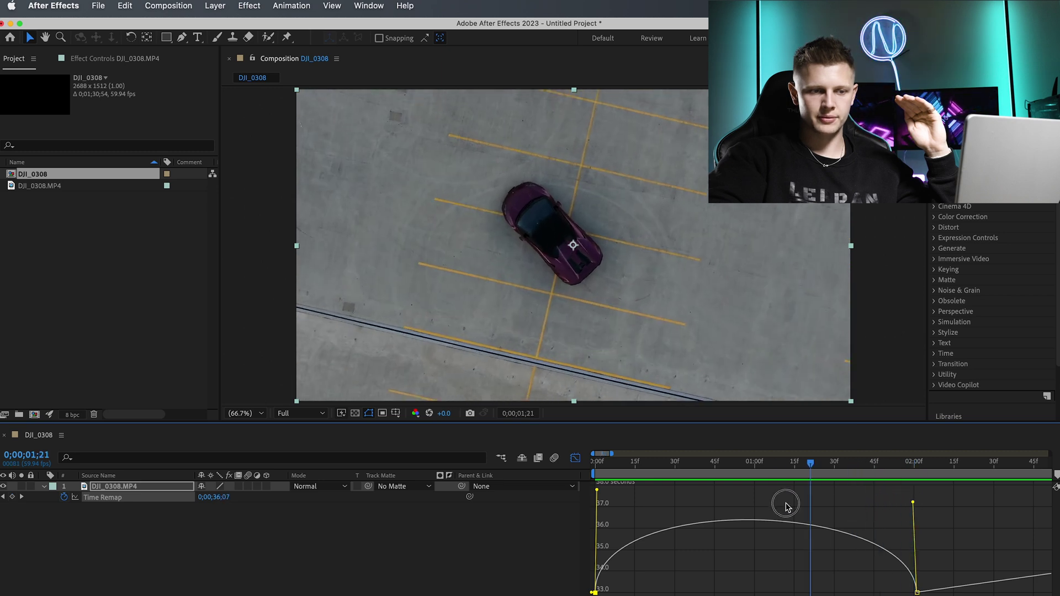
pyautogui.moveTo(786, 506); pyautogui.dragTo(915, 527)
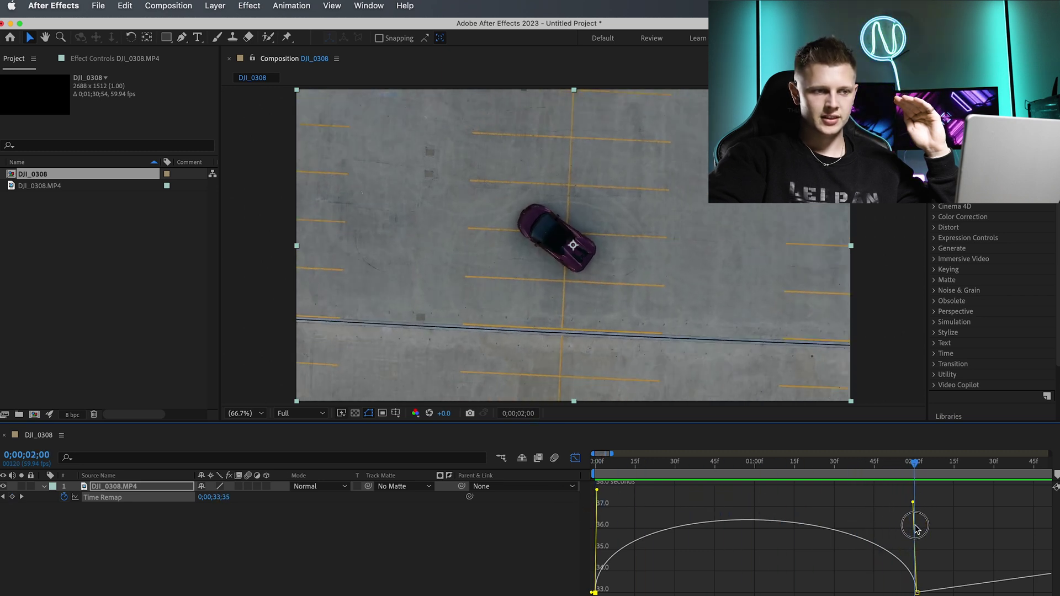
pyautogui.press('space')
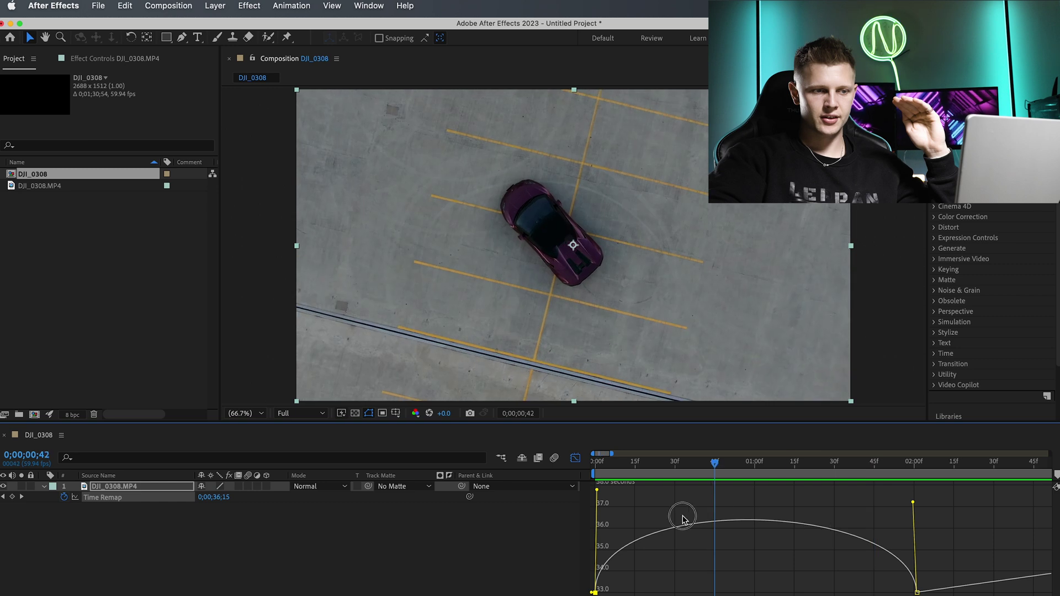
pyautogui.moveTo(682, 518); pyautogui.dragTo(740, 514)
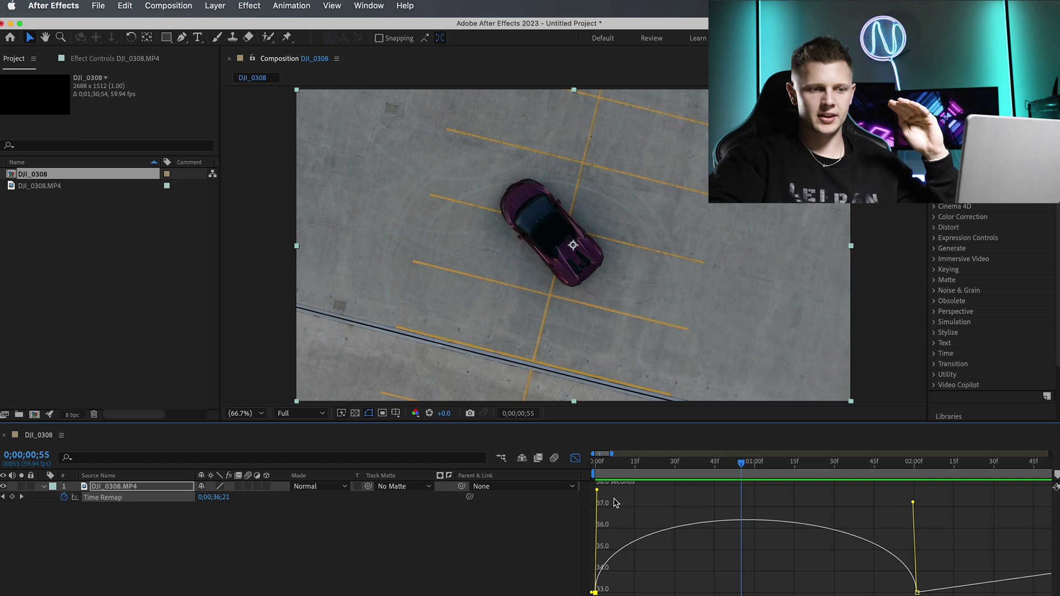
# Raise both Bezier handles so the arch peaks near 39;16 at frame 55, then scrub to check
pyautogui.moveTo(598, 490)
pyautogui.mouseDown()
pyautogui.moveTo(595, 477)
pyautogui.moveTo(598, 494)
pyautogui.mouseUp()
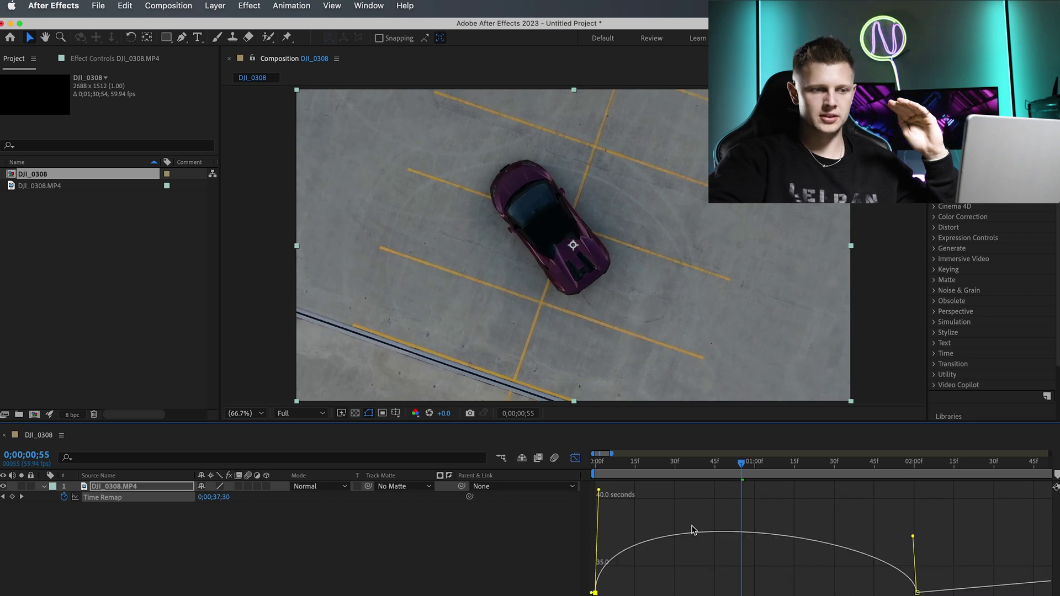
pyautogui.moveTo(913, 537); pyautogui.dragTo(914, 486)
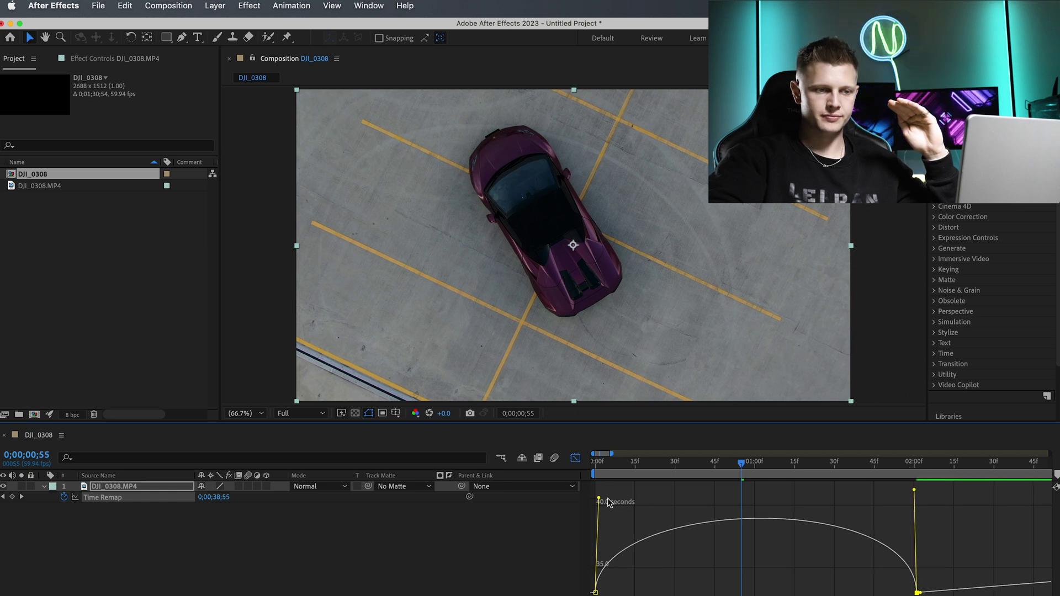
pyautogui.moveTo(602, 501); pyautogui.dragTo(593, 489)
pyautogui.moveTo(726, 466); pyautogui.dragTo(531, 487)
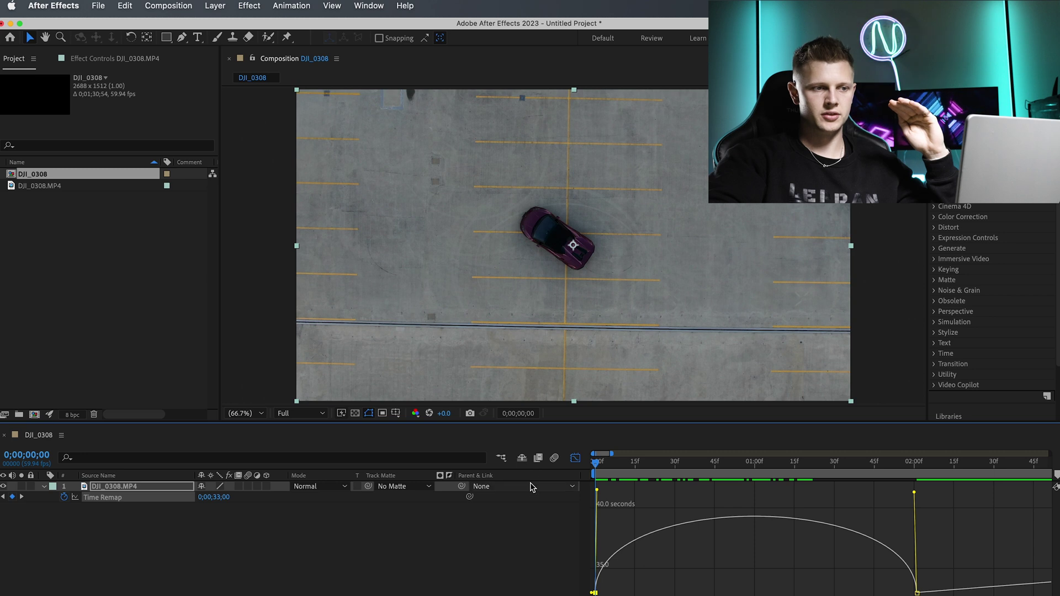
# Lower both Bezier handles slightly so the arch reads about 37;08 at frame 54
pyautogui.press('space')
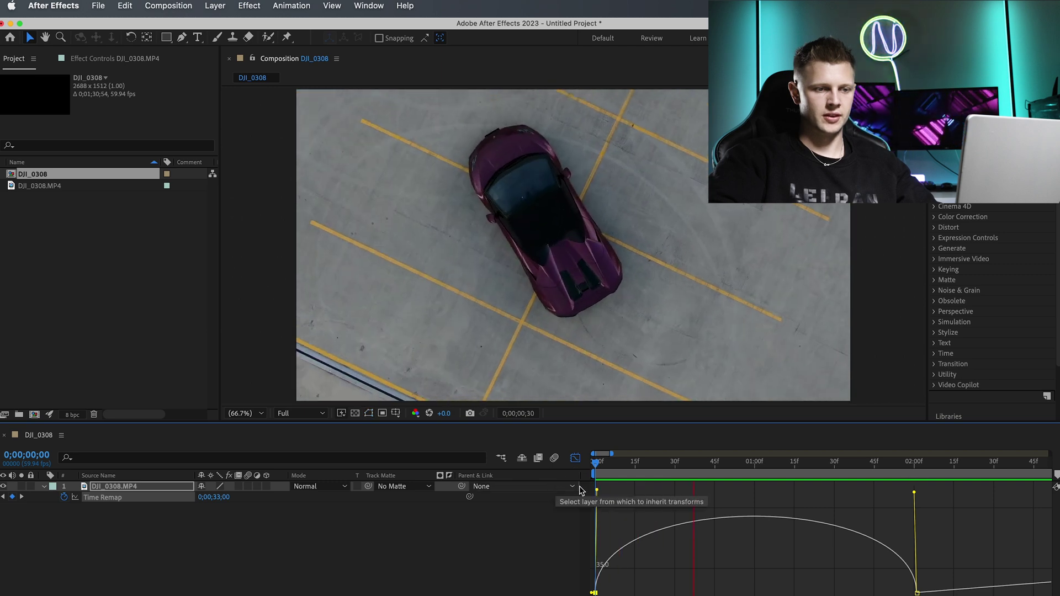
pyautogui.moveTo(835, 469); pyautogui.dragTo(739, 476)
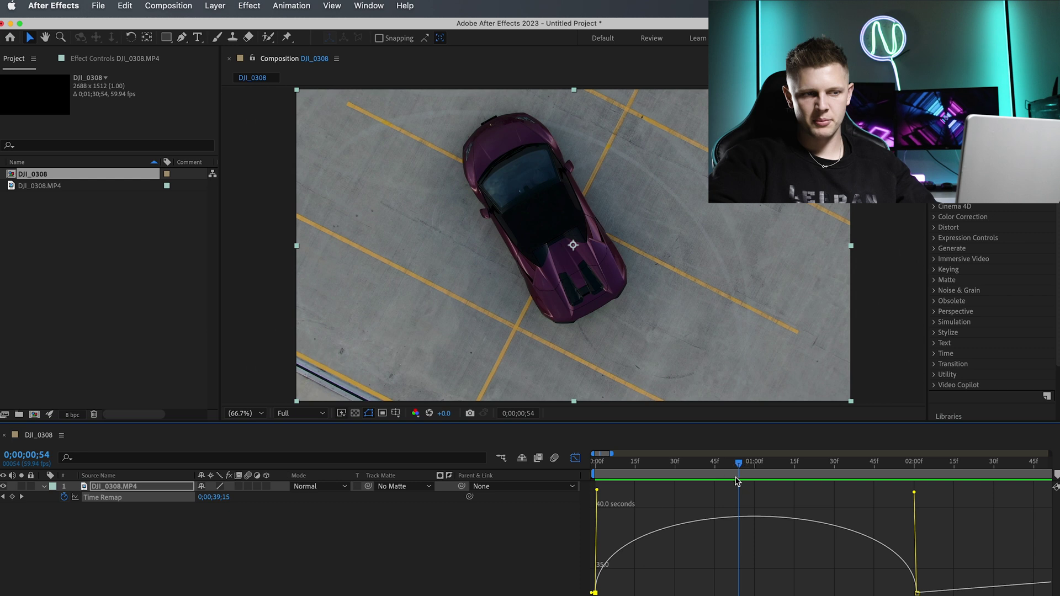
pyautogui.moveTo(598, 491); pyautogui.dragTo(597, 530)
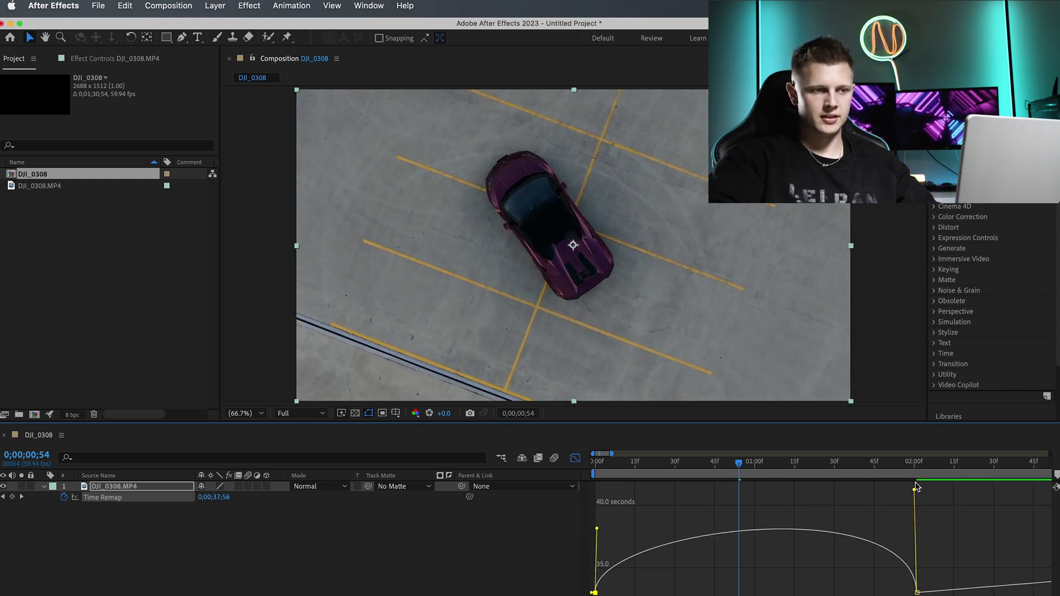
pyautogui.moveTo(915, 491); pyautogui.dragTo(920, 521)
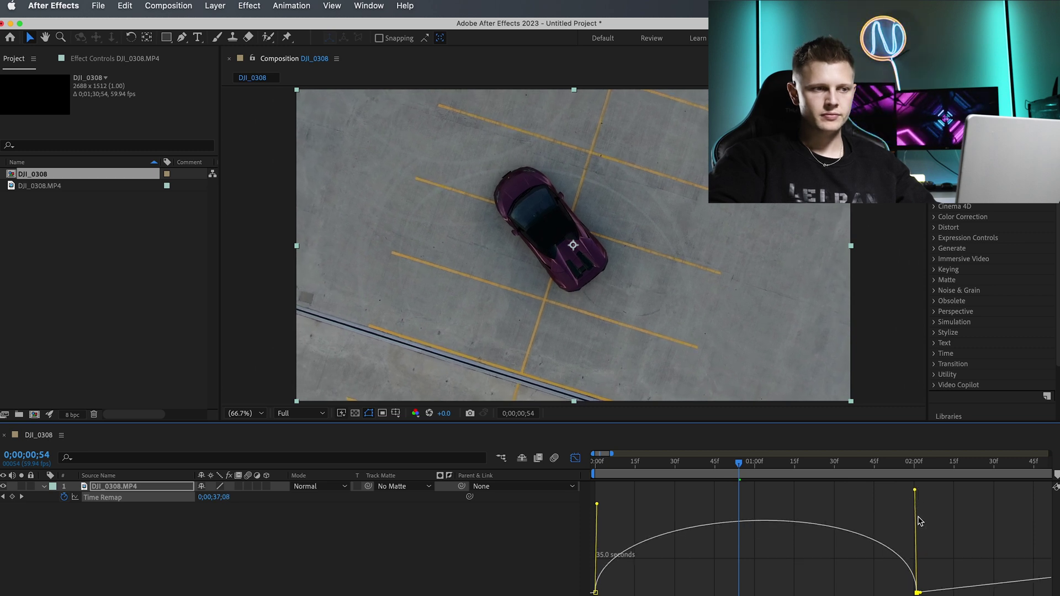
pyautogui.moveTo(746, 469); pyautogui.dragTo(595, 471)
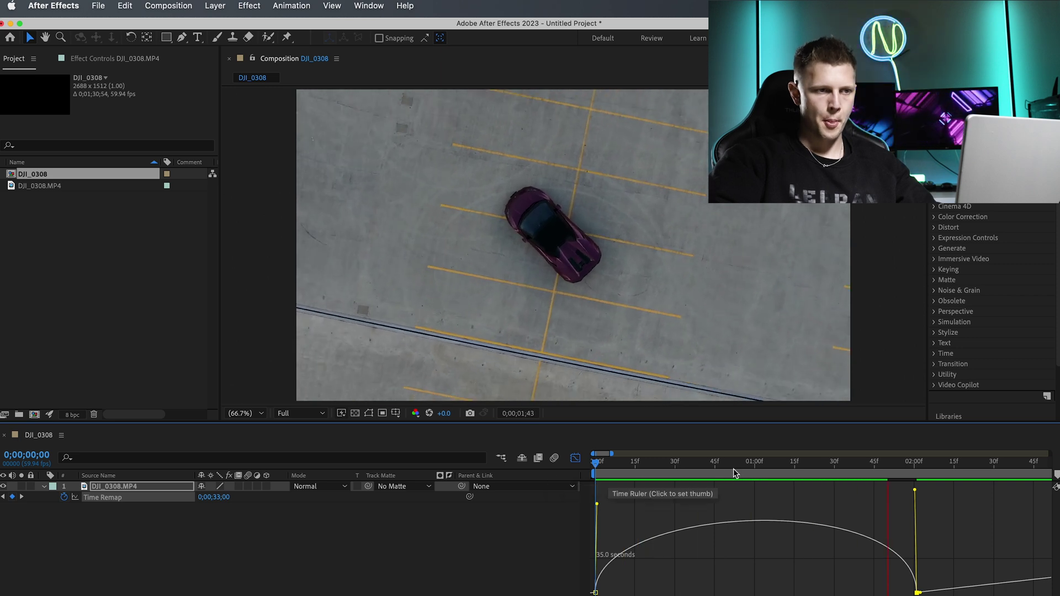
# Play the finished ramp preview, then turn off the Graph Editor to show the layer bars
pyautogui.click(569, 474)
pyautogui.press('space')
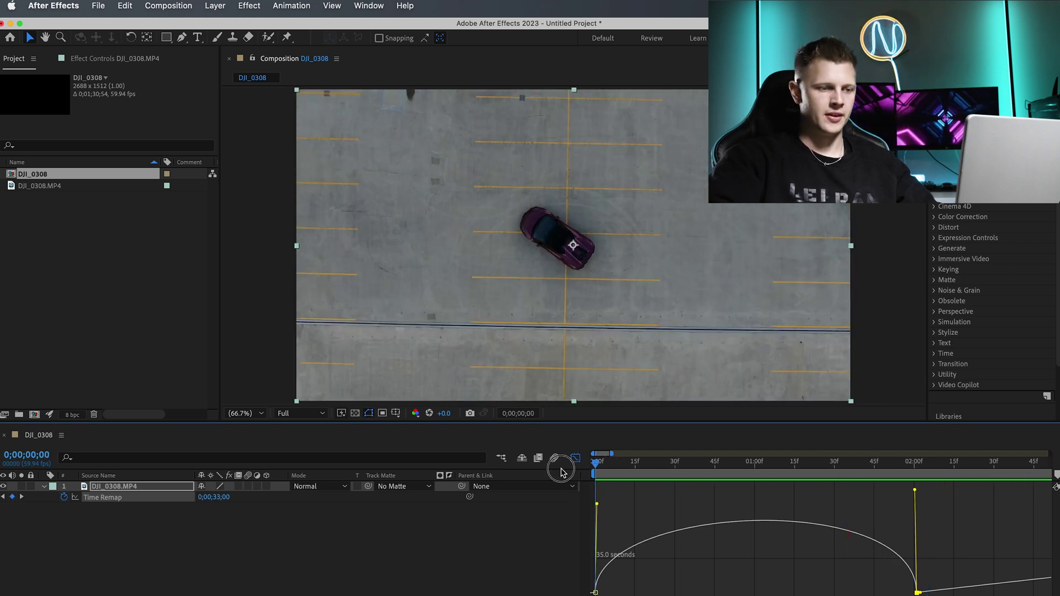
pyautogui.click(596, 473)
pyautogui.press('space')
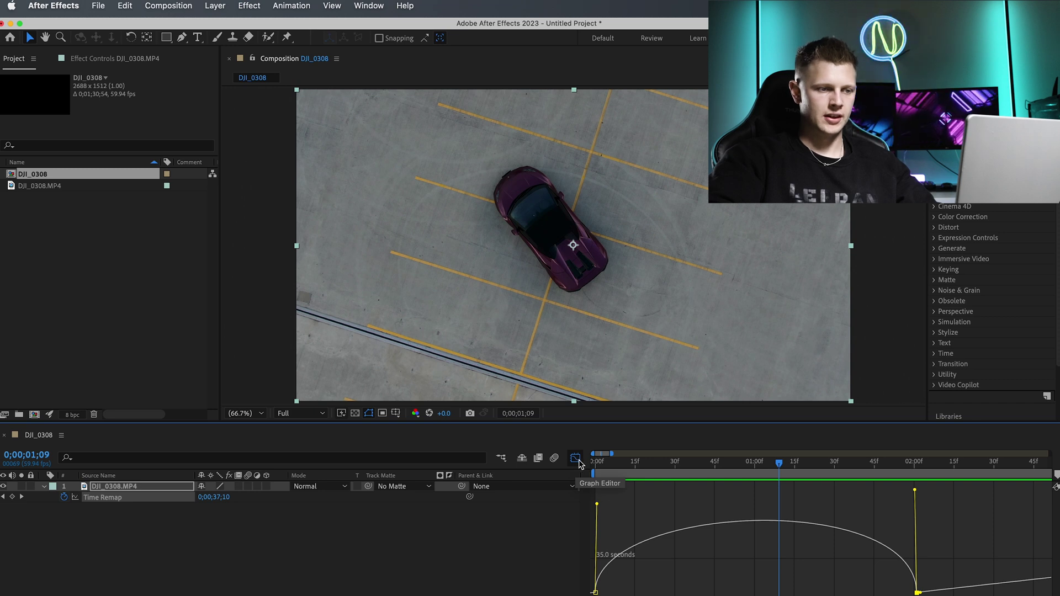
pyautogui.click(576, 459)
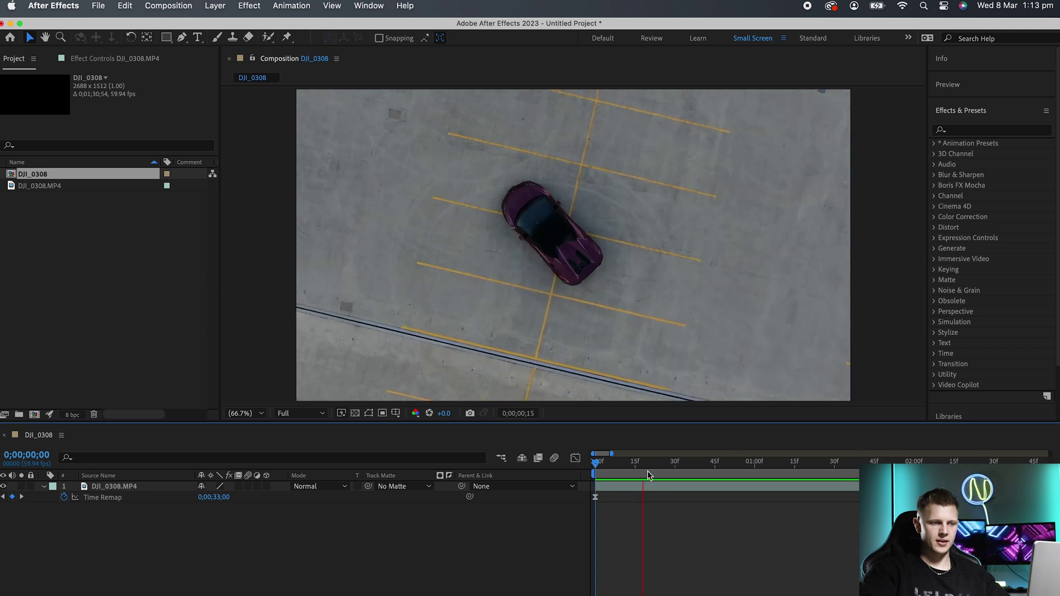
# Search 'force' and drop CC Force Motion Blur onto the DJI_0308.MP4 layer
pyautogui.click(773, 488)
pyautogui.click(963, 129)
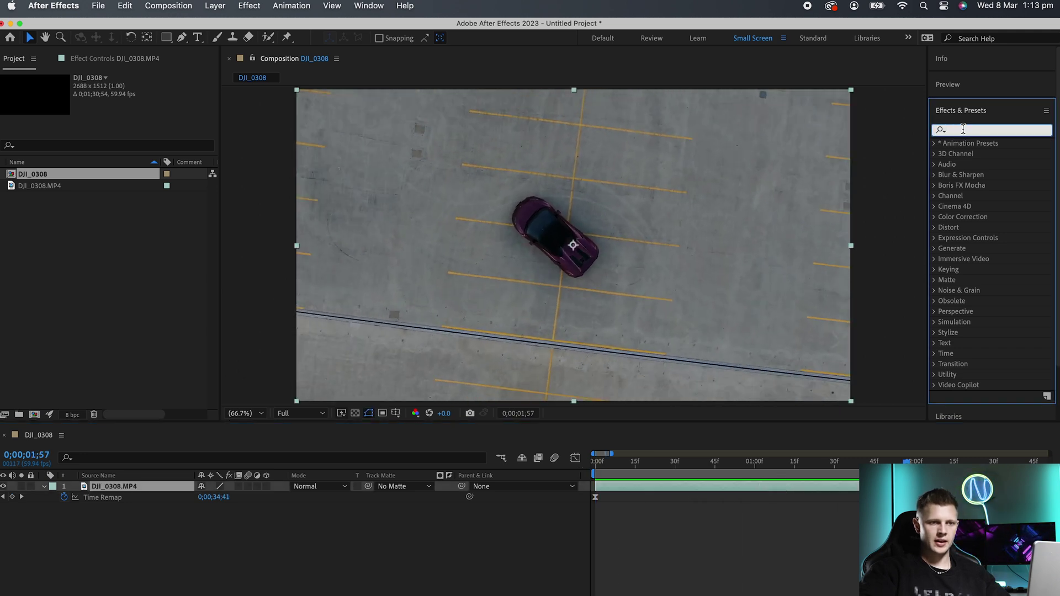
pyautogui.write('force')
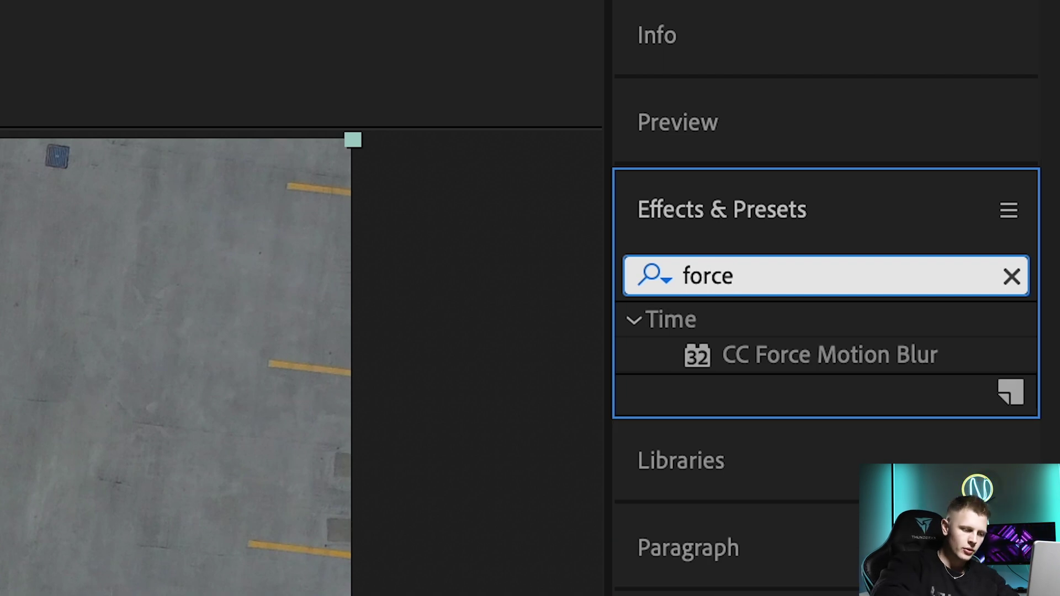
pyautogui.moveTo(778, 354); pyautogui.dragTo(194, 595)
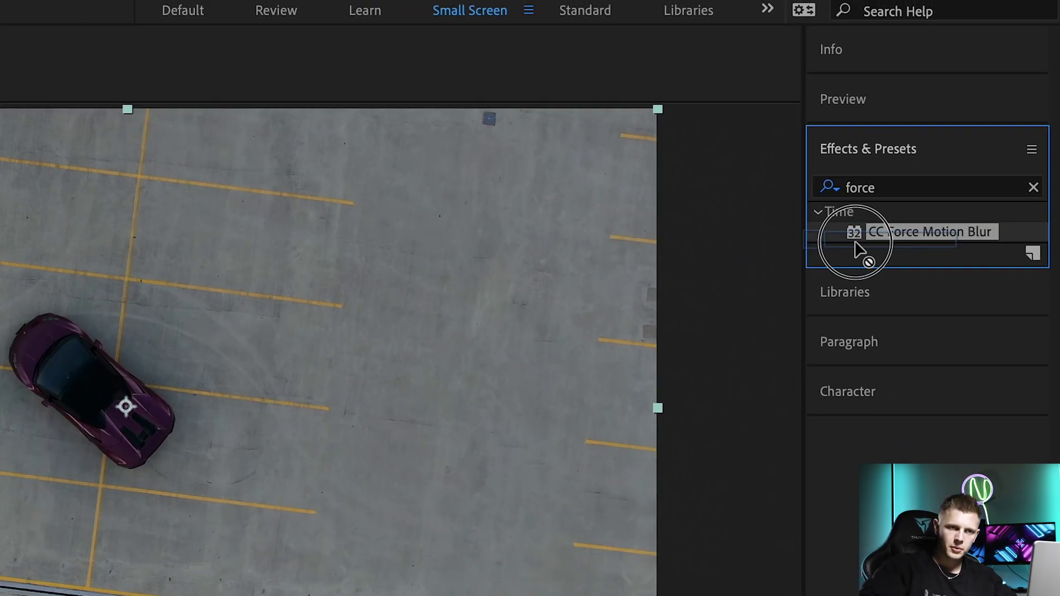
pyautogui.moveTo(727, 534); pyautogui.dragTo(654, 595)
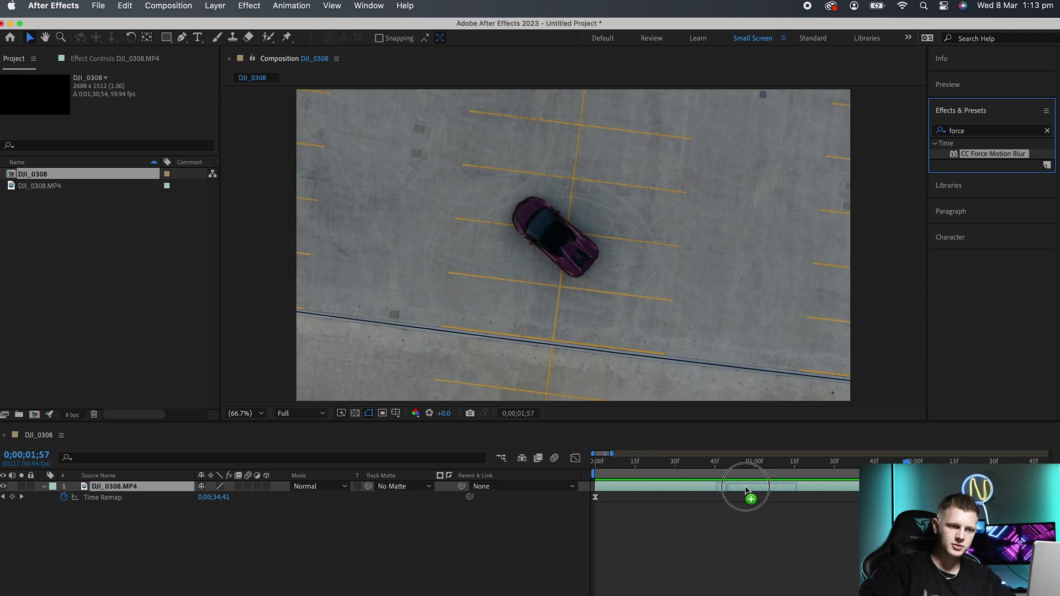
pyautogui.moveTo(745, 489); pyautogui.dragTo(747, 490)
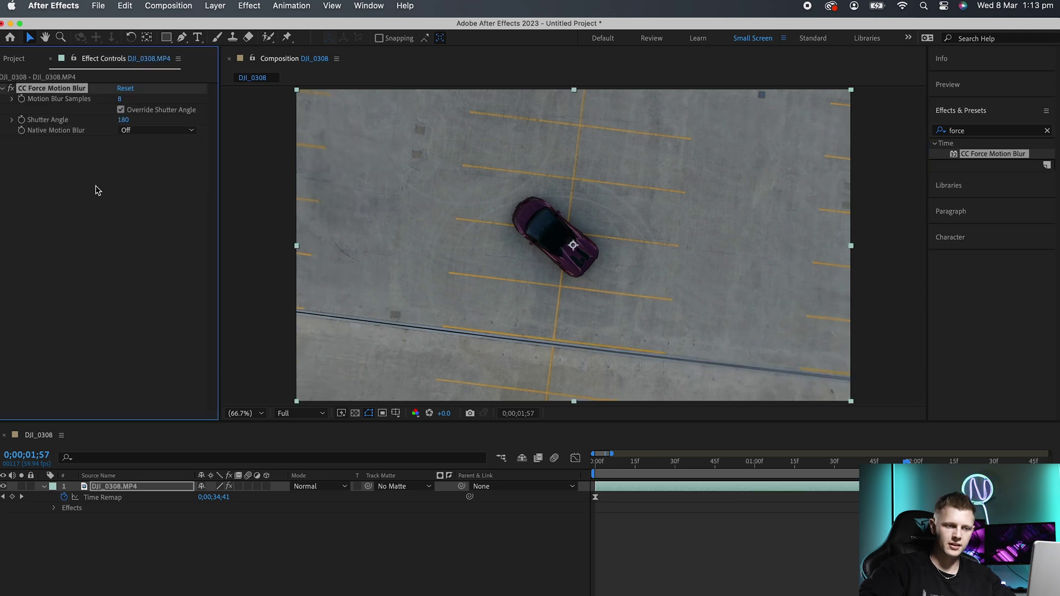
pyautogui.press('space')
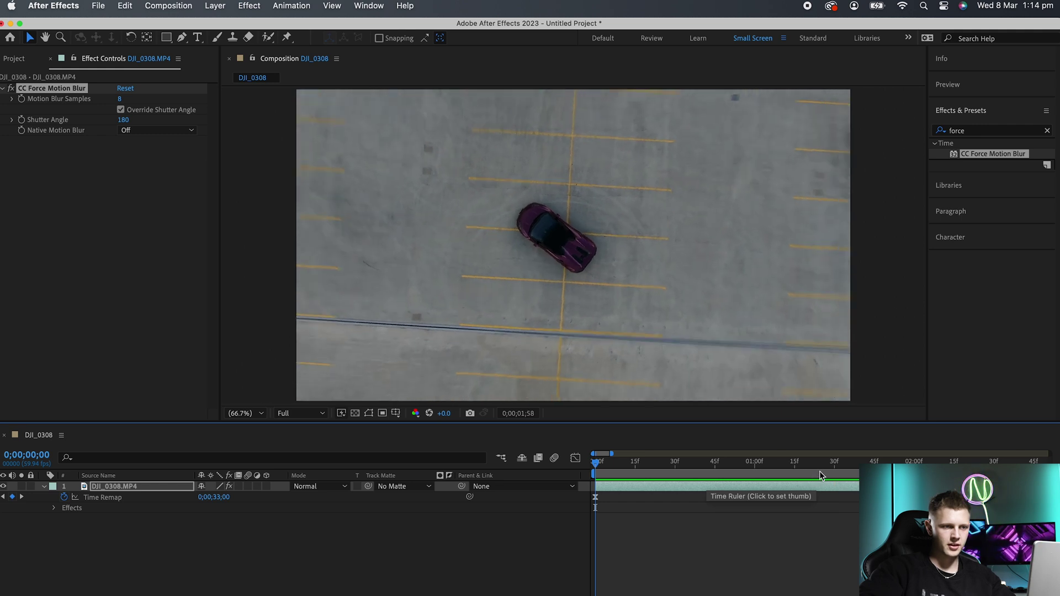
pyautogui.click(582, 468)
pyautogui.press('space')
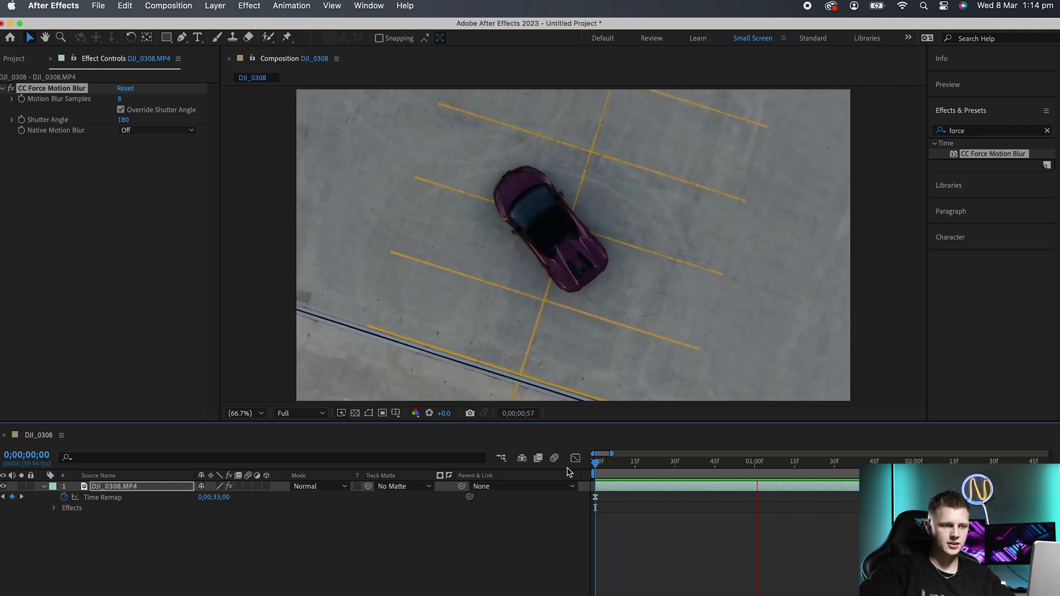